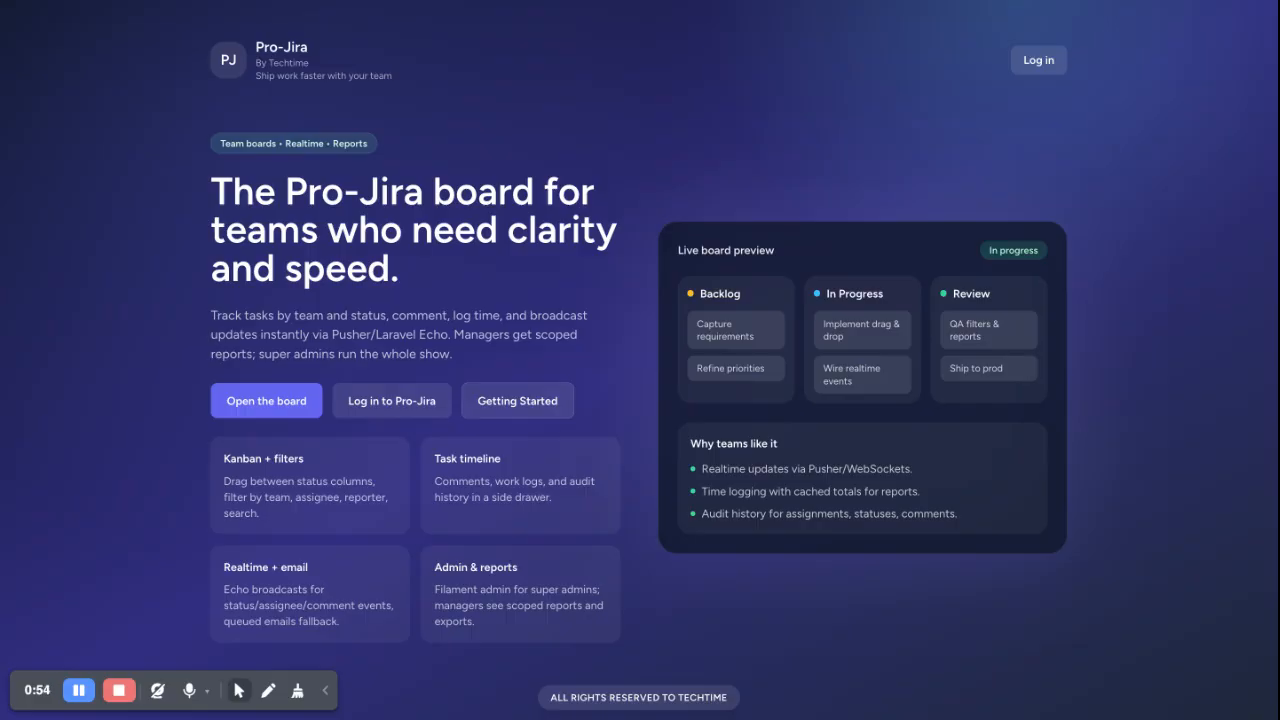
Open Pro-Jira's Getting Started guide from the landing page
click(517, 401)
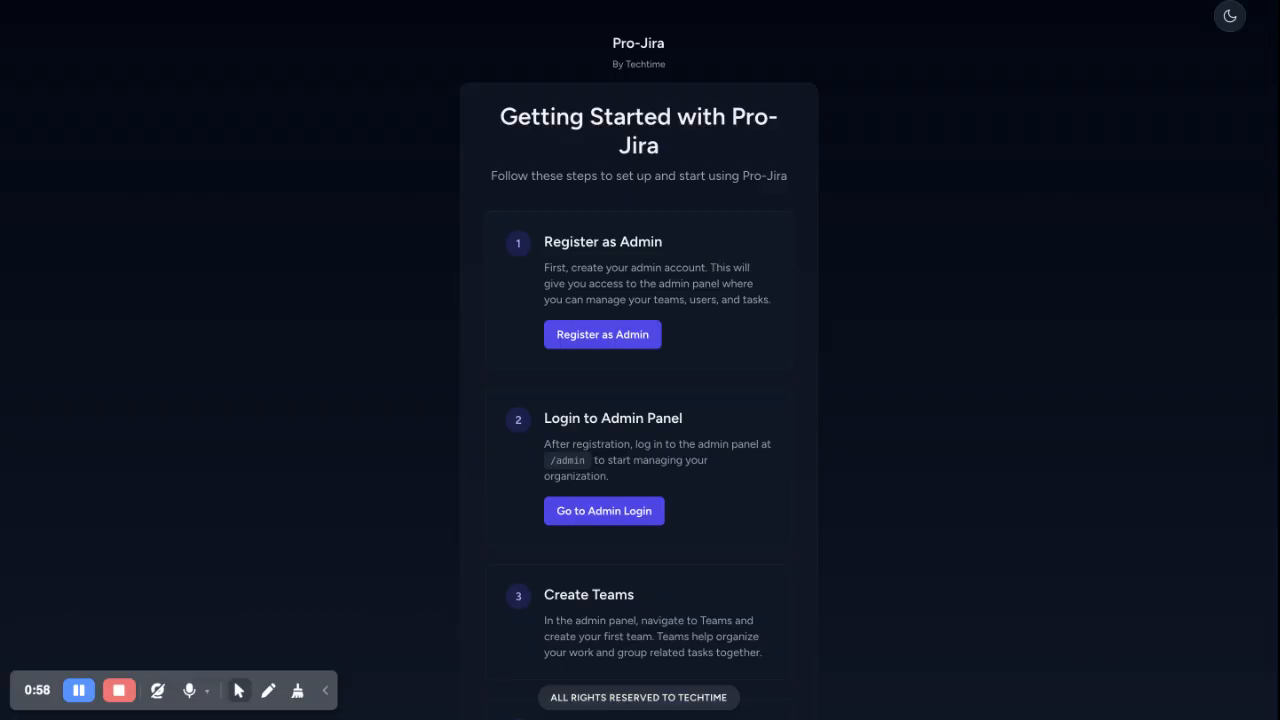
Scroll to step 1 of the guide and go to Register as Admin
scroll(672, 274, down, 1)
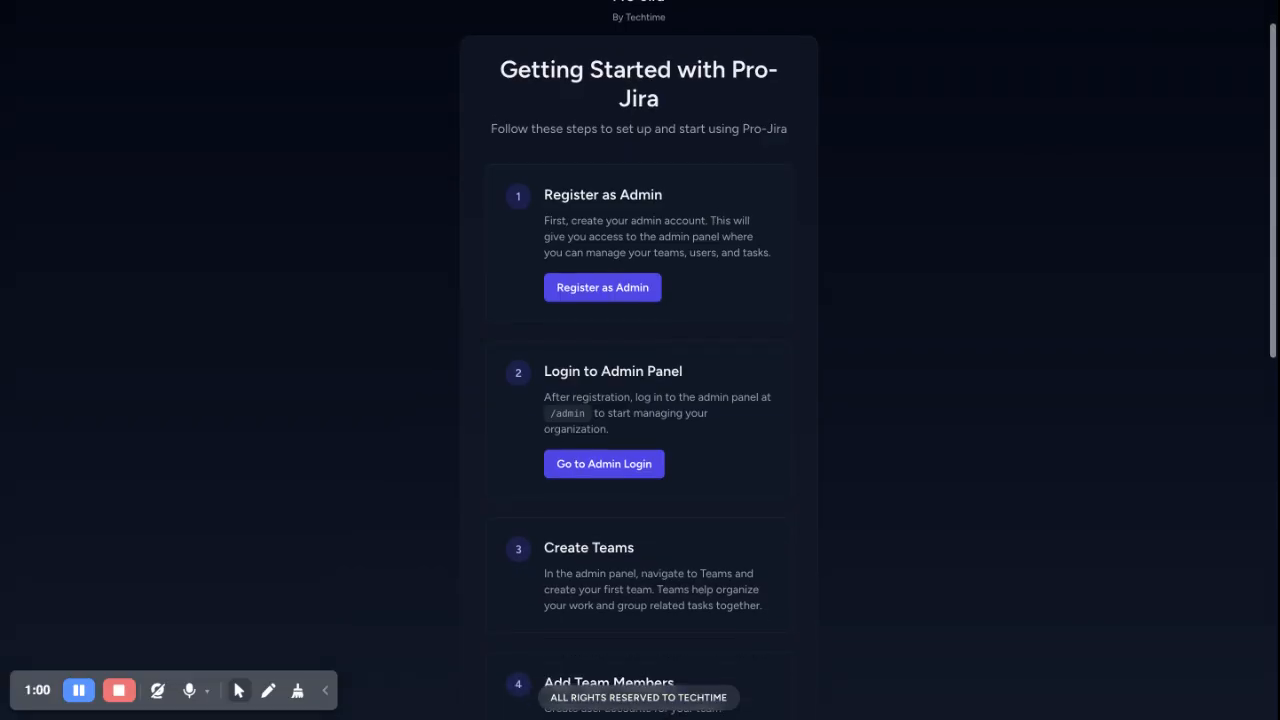
click(634, 298)
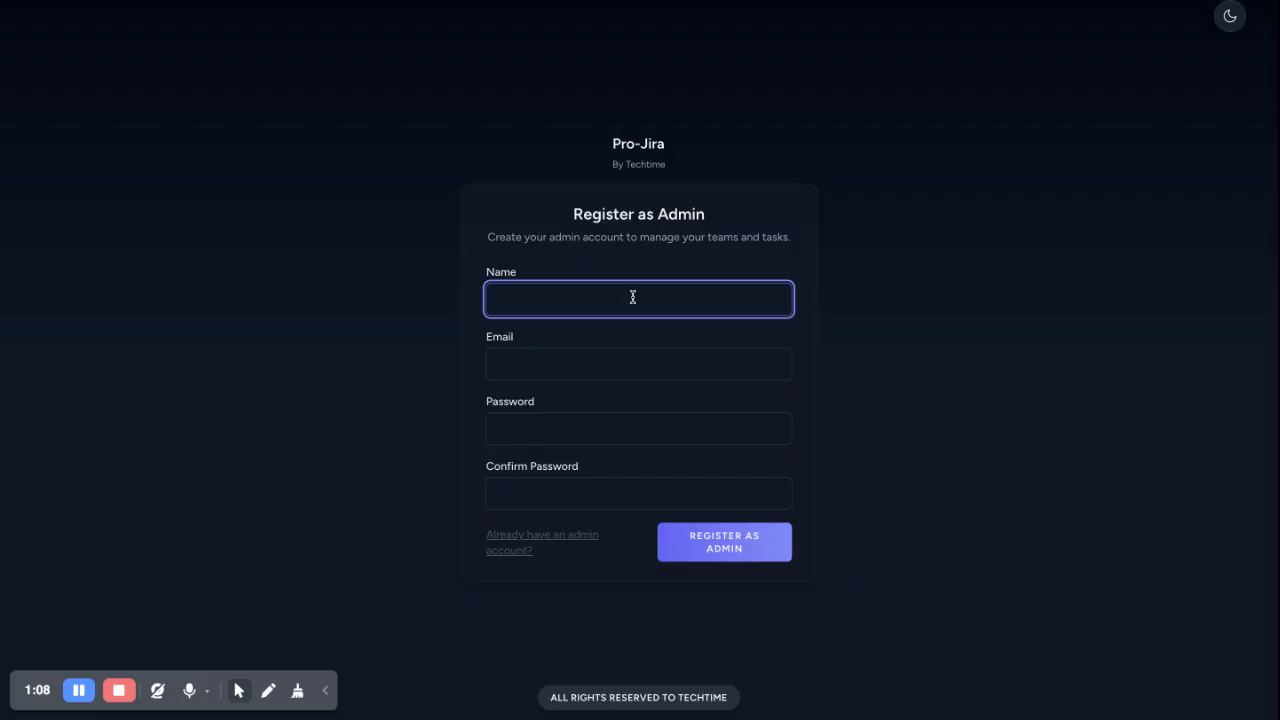
Enter 'Sales Head' as the admin name and fill in the admin's e-mail address
click(631, 234)
click(542, 304)
click(533, 252)
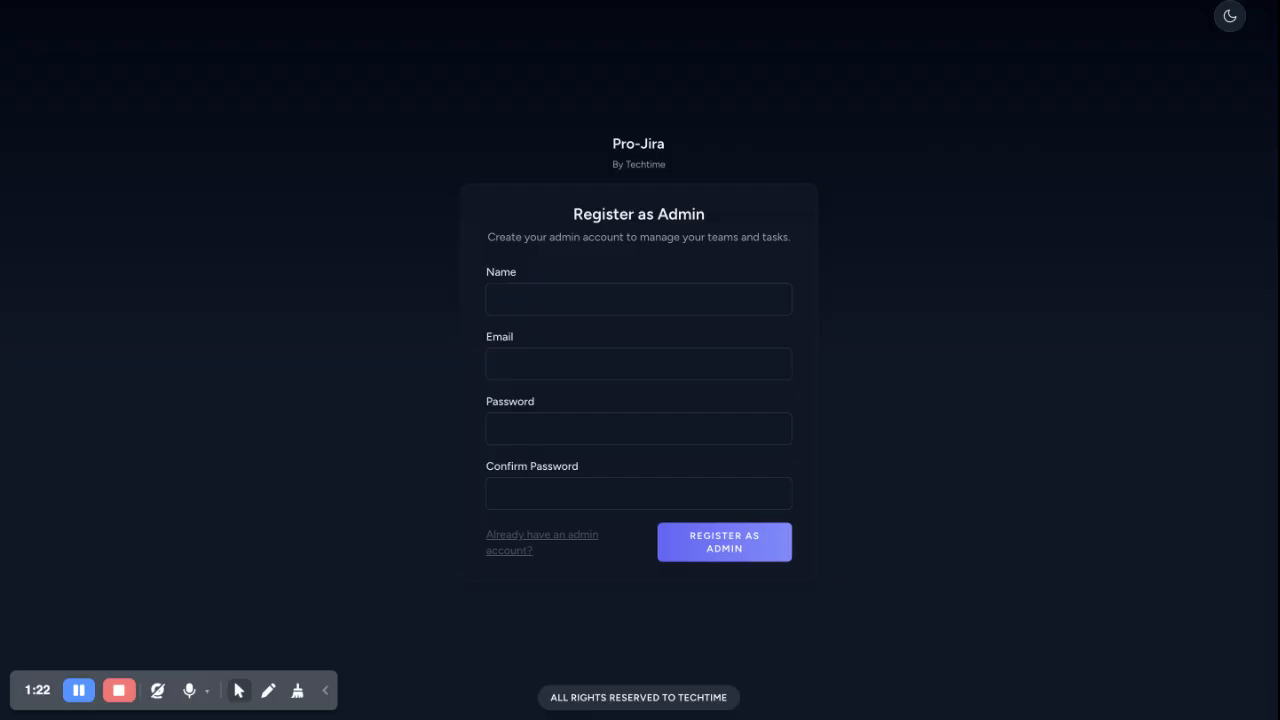
click(551, 305)
text(Sea)
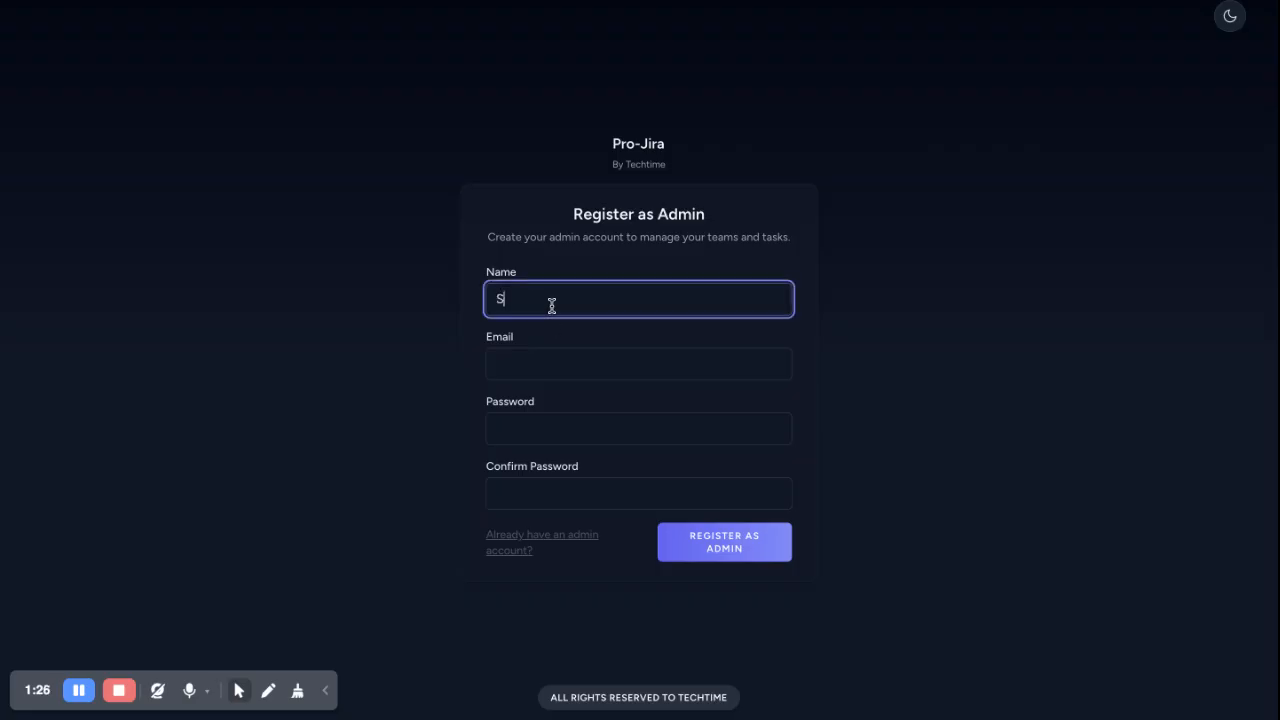
key(BackSpace)
text(ll)
key(BackSpace)
key(BackSpace)
key(BackSpace)
text(ales Head)
click(571, 353)
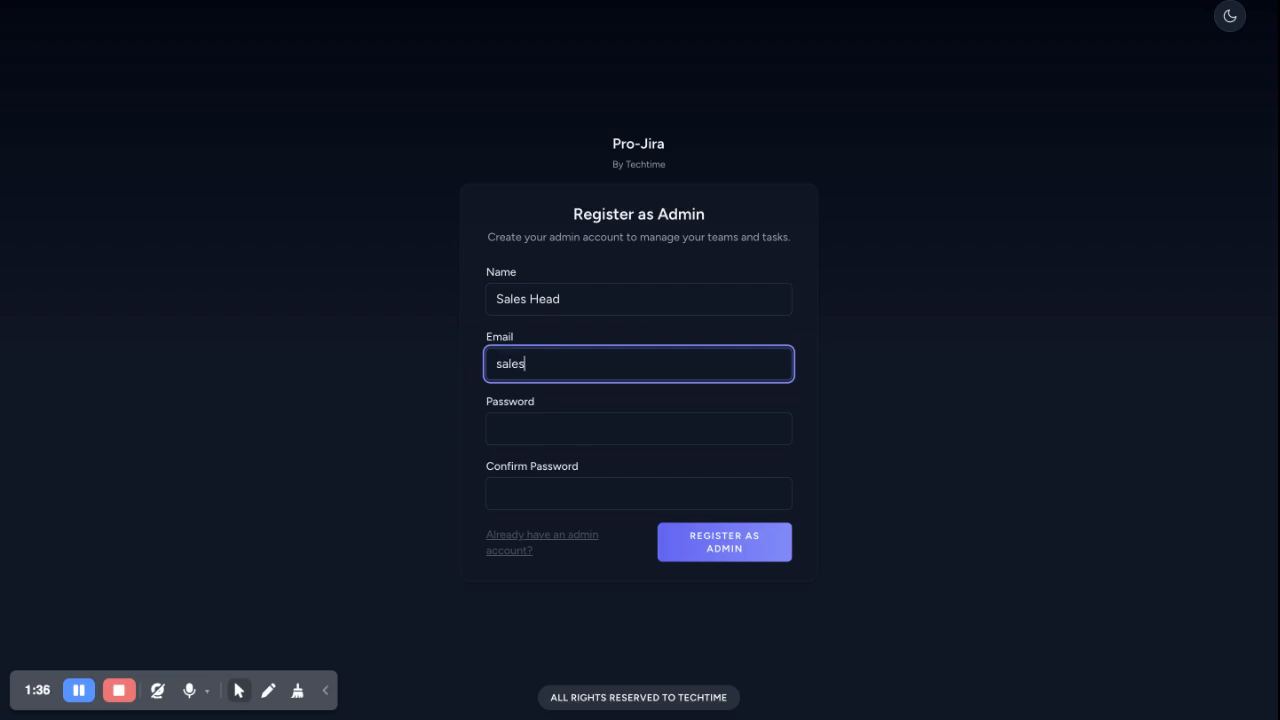
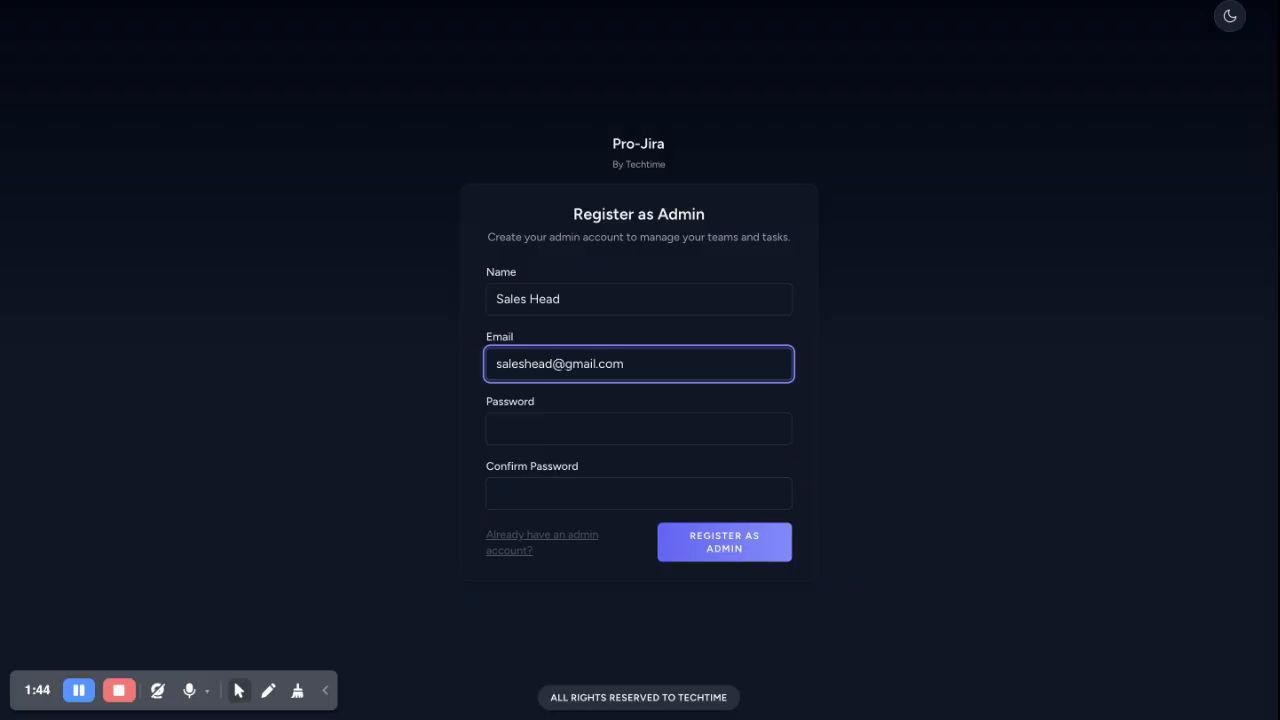
drag(643, 357, 434, 360)
Set and confirm the admin password, then submit the registration
click(502, 428)
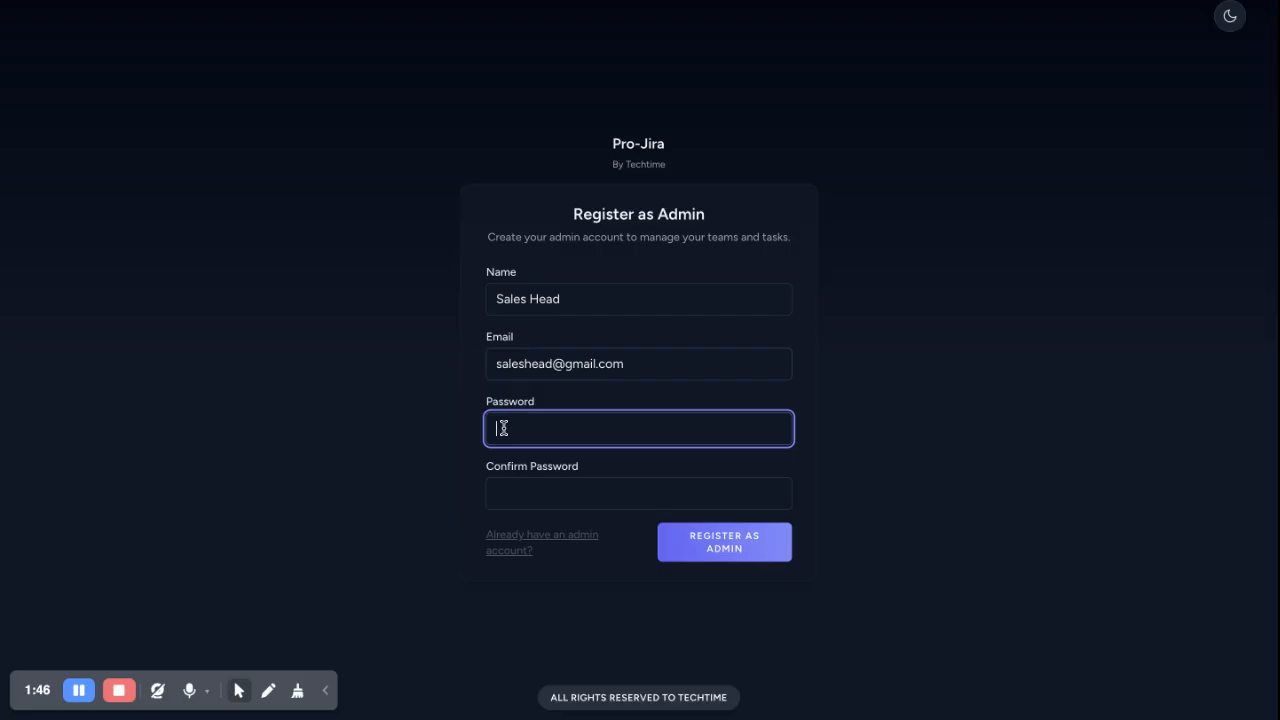
text(password123)
click(499, 496)
text(password123)
click(724, 543)
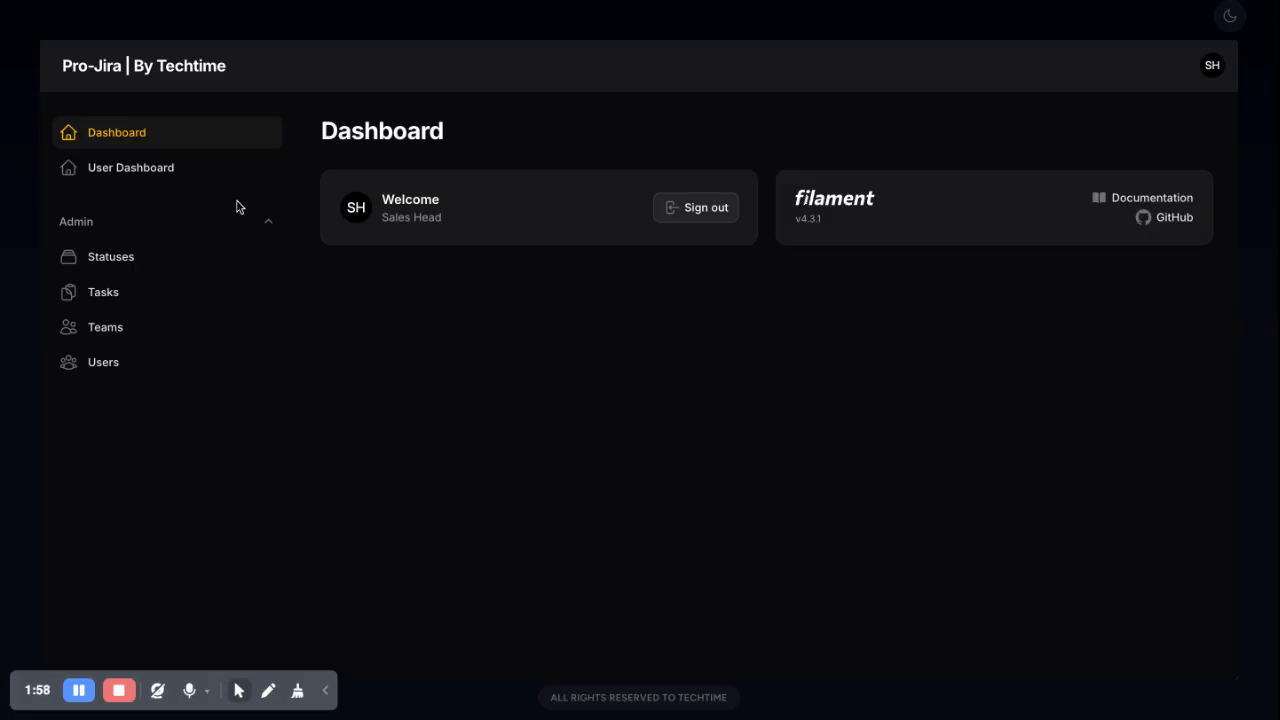
Start a new user in the Users list named Sales1 and enter its e-mail
click(158, 257)
click(52, 252)
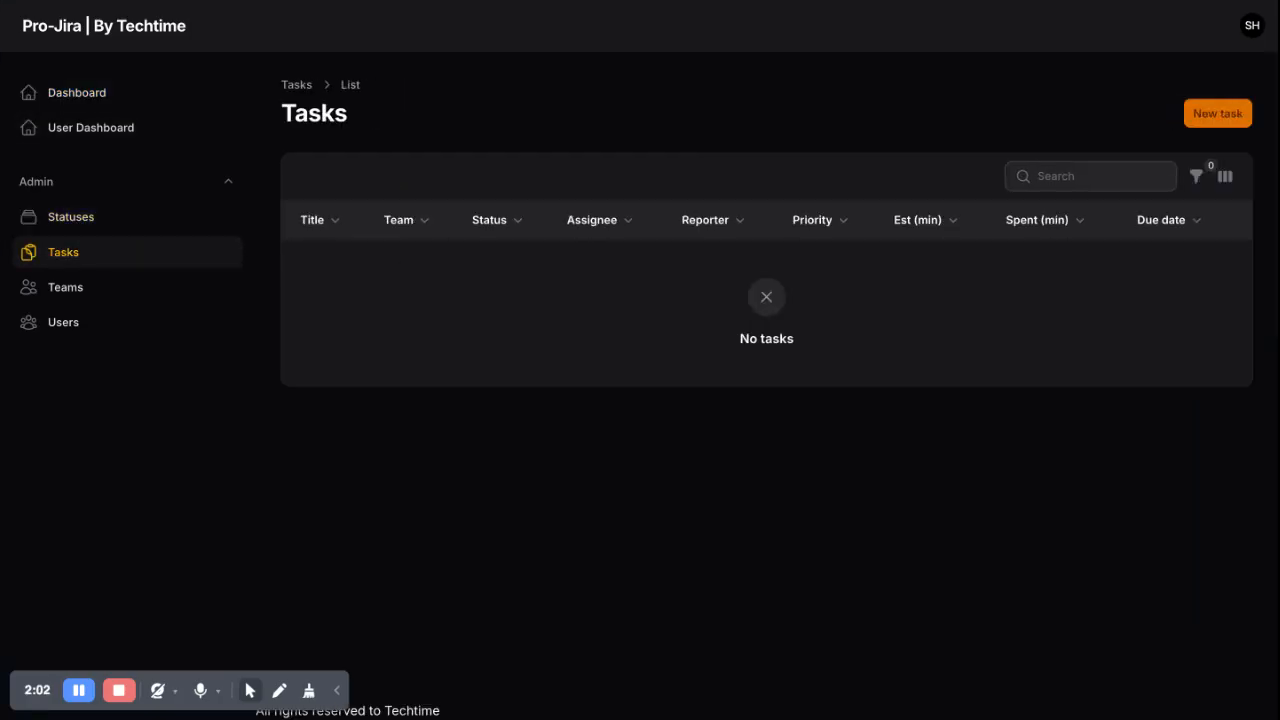
click(73, 298)
click(74, 320)
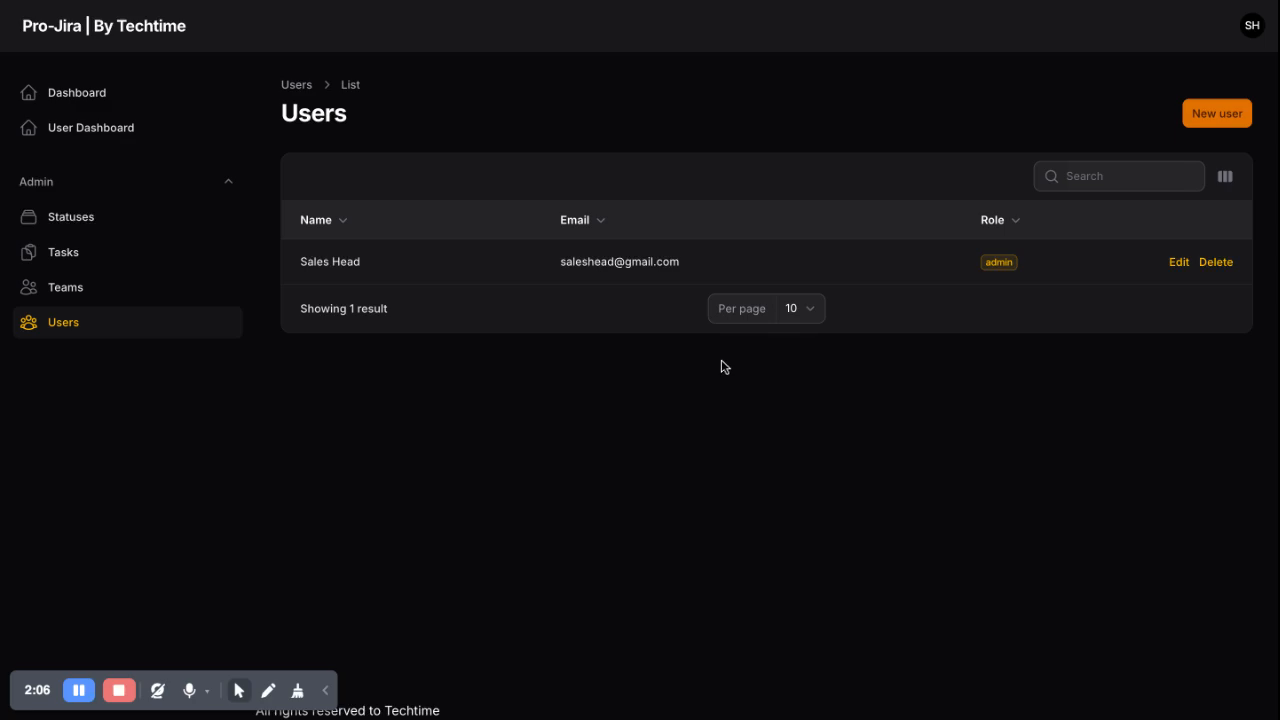
click(1210, 115)
click(567, 193)
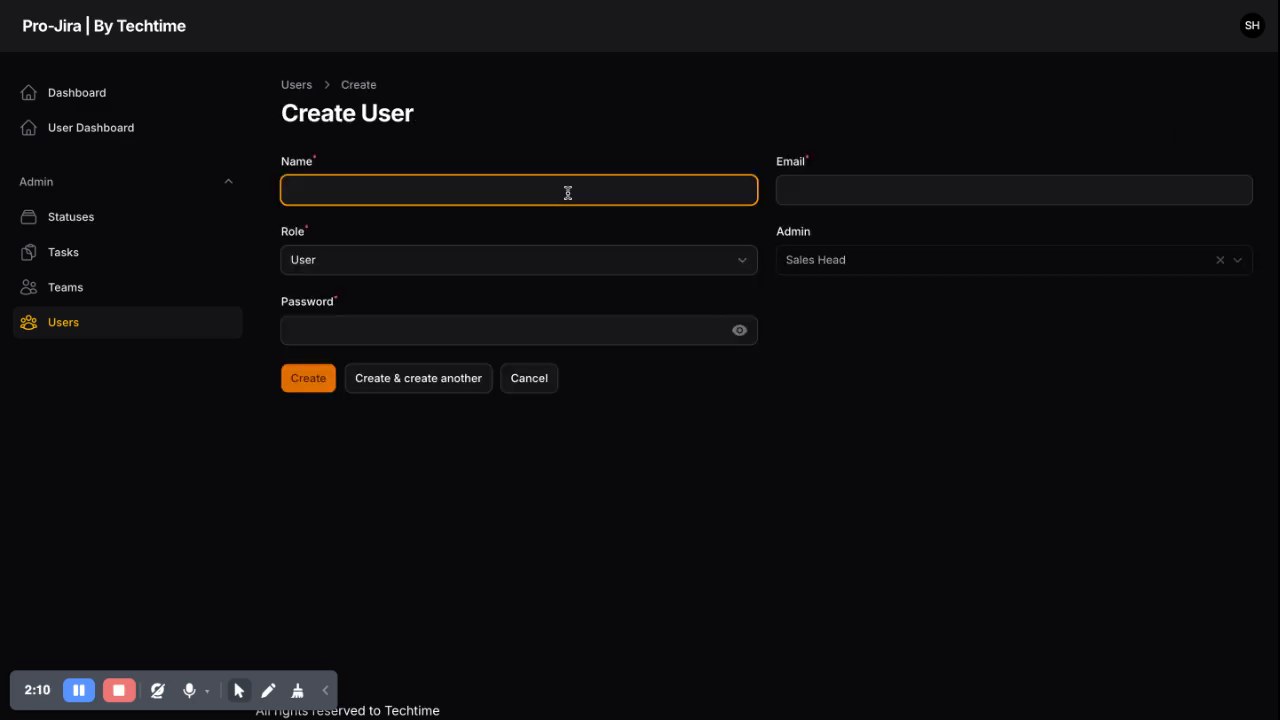
text(Sales1)
click(857, 194)
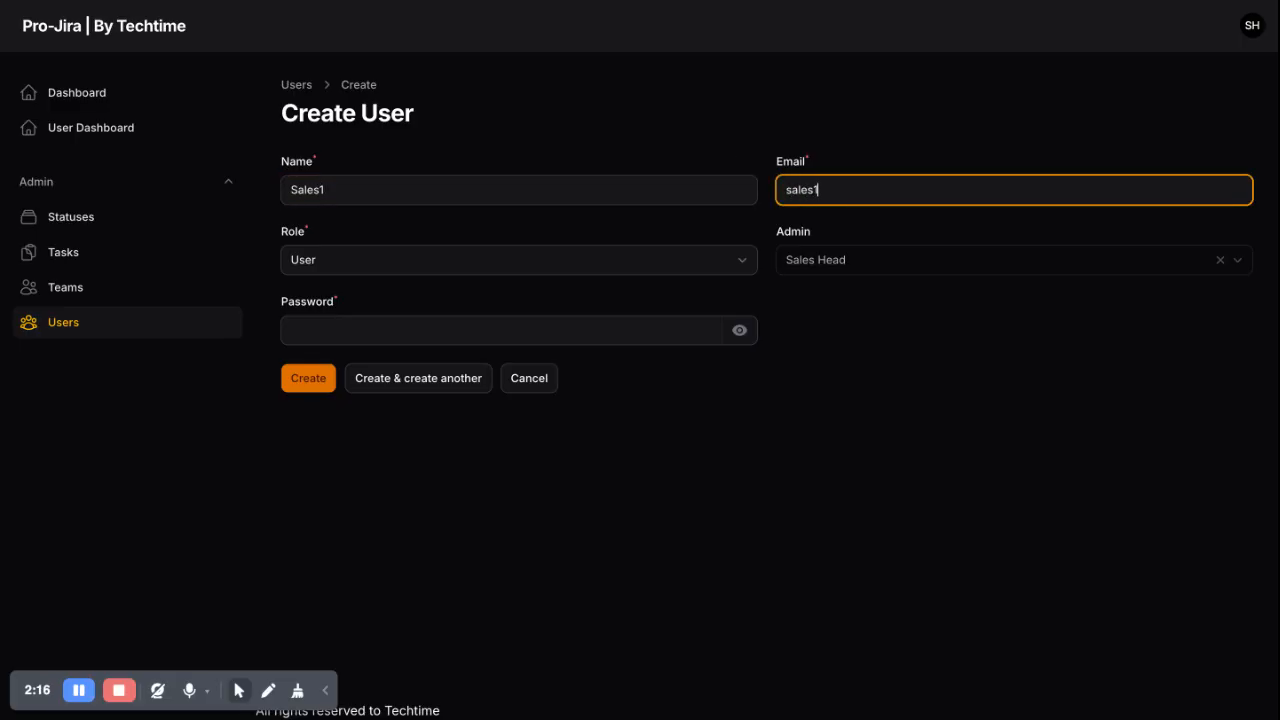
Keep the User role, set a password, and save Sales1 while starting another user
click(603, 264)
click(870, 282)
click(600, 334)
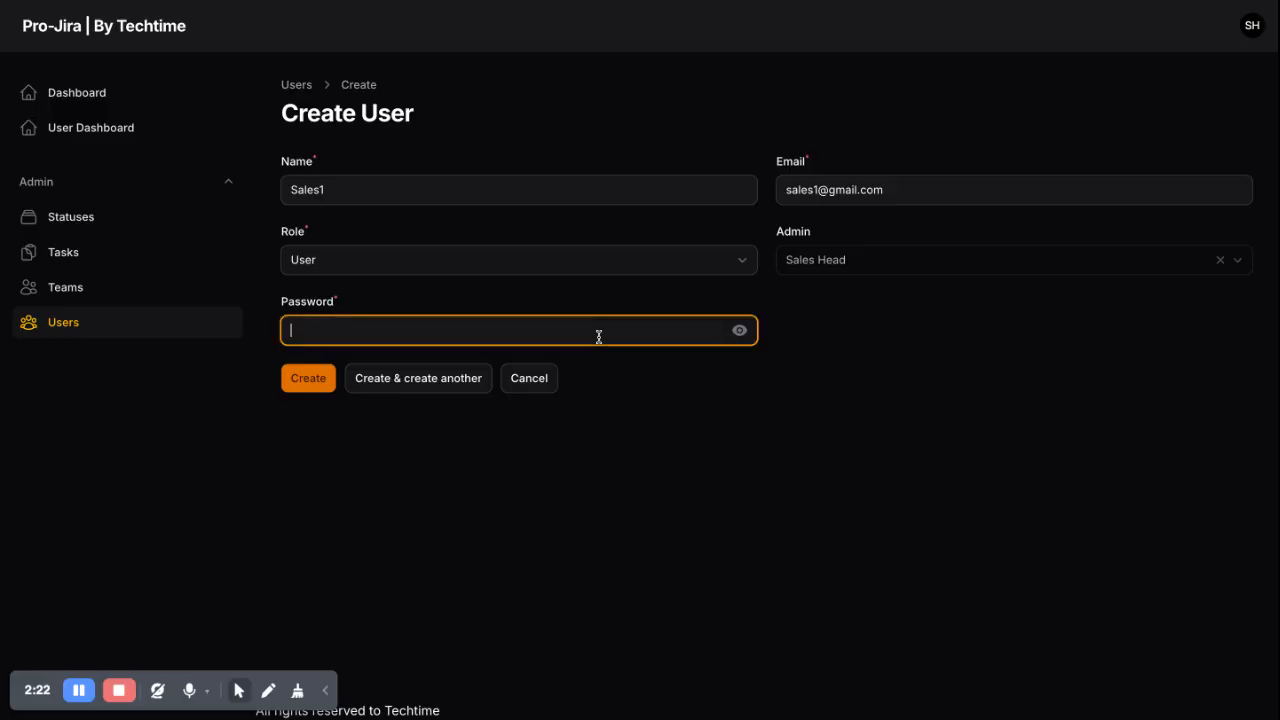
text(Password@123)
click(449, 380)
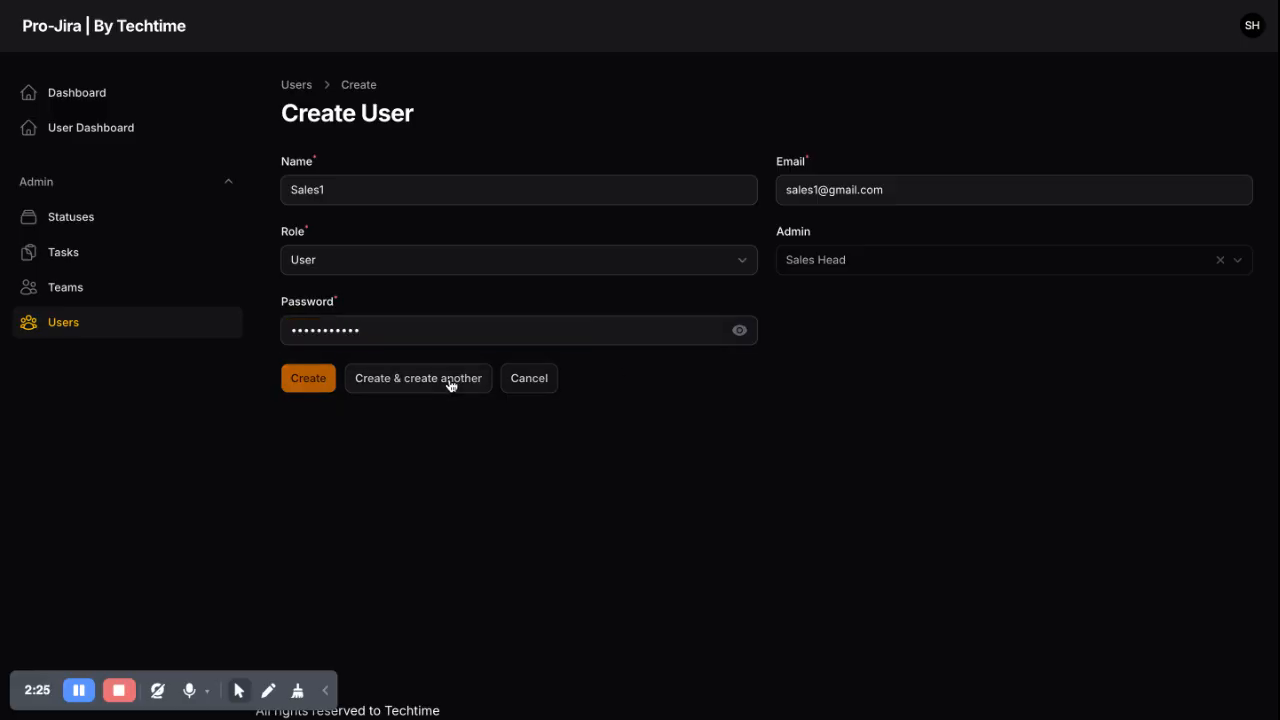
Create user Sales2 with its e-mail and password, then confirm three accounts are listed
click(399, 197)
text(Sales2)
click(823, 181)
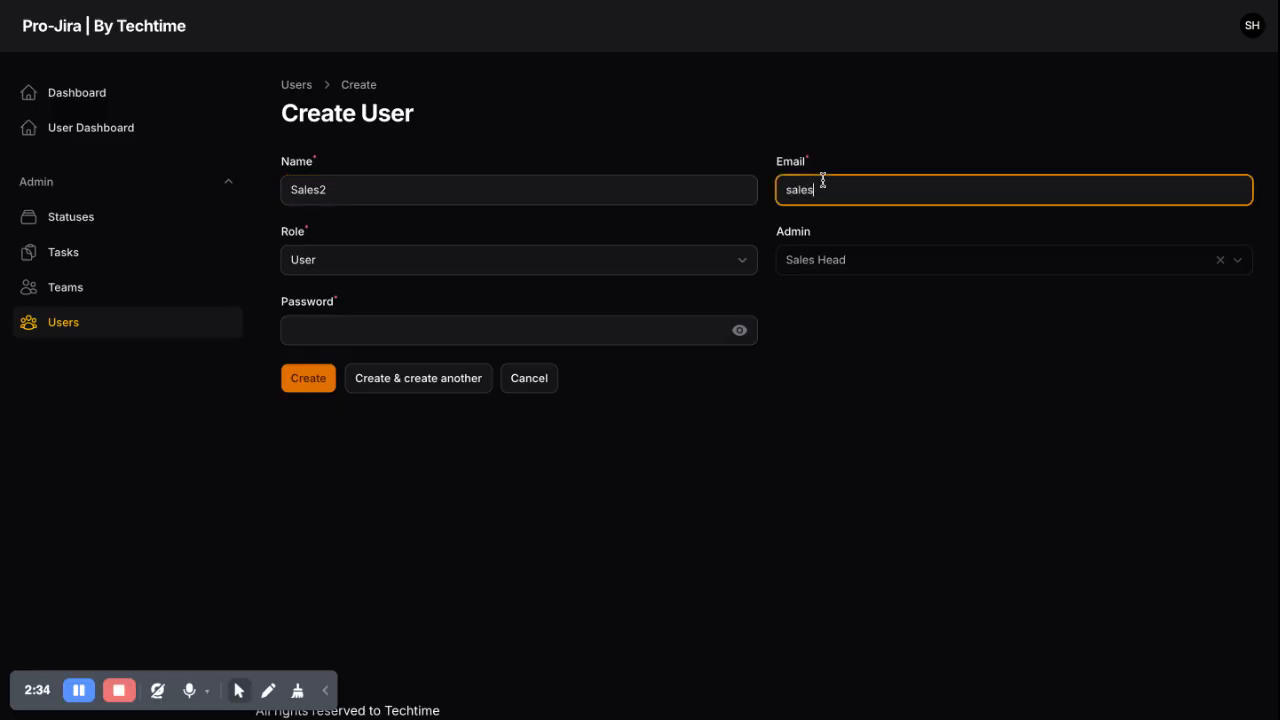
click(504, 330)
text(•••••••••••)
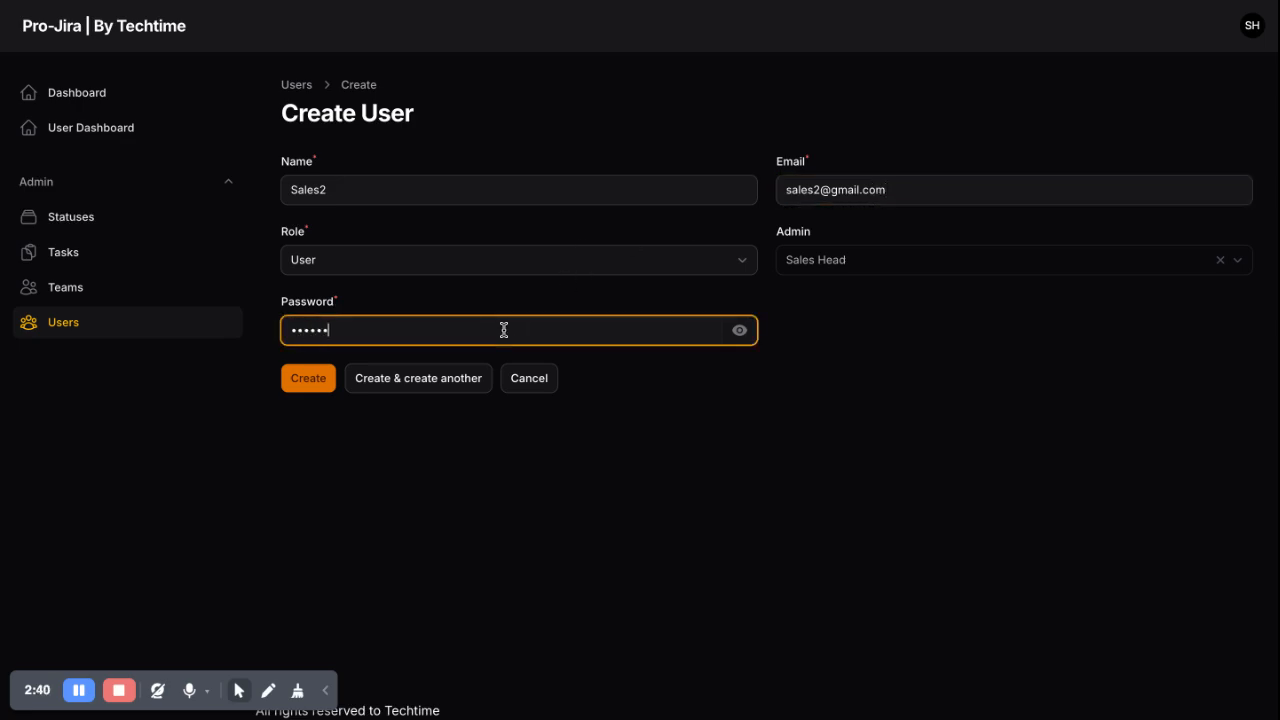
click(309, 378)
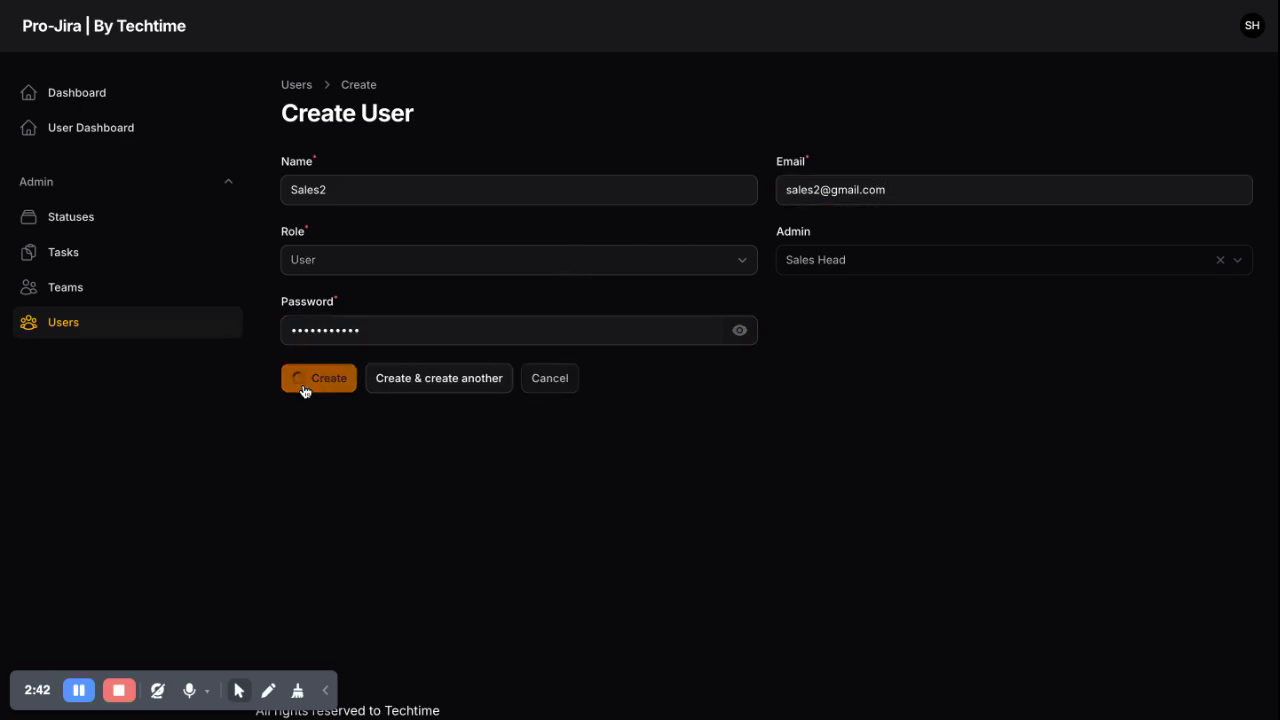
click(77, 323)
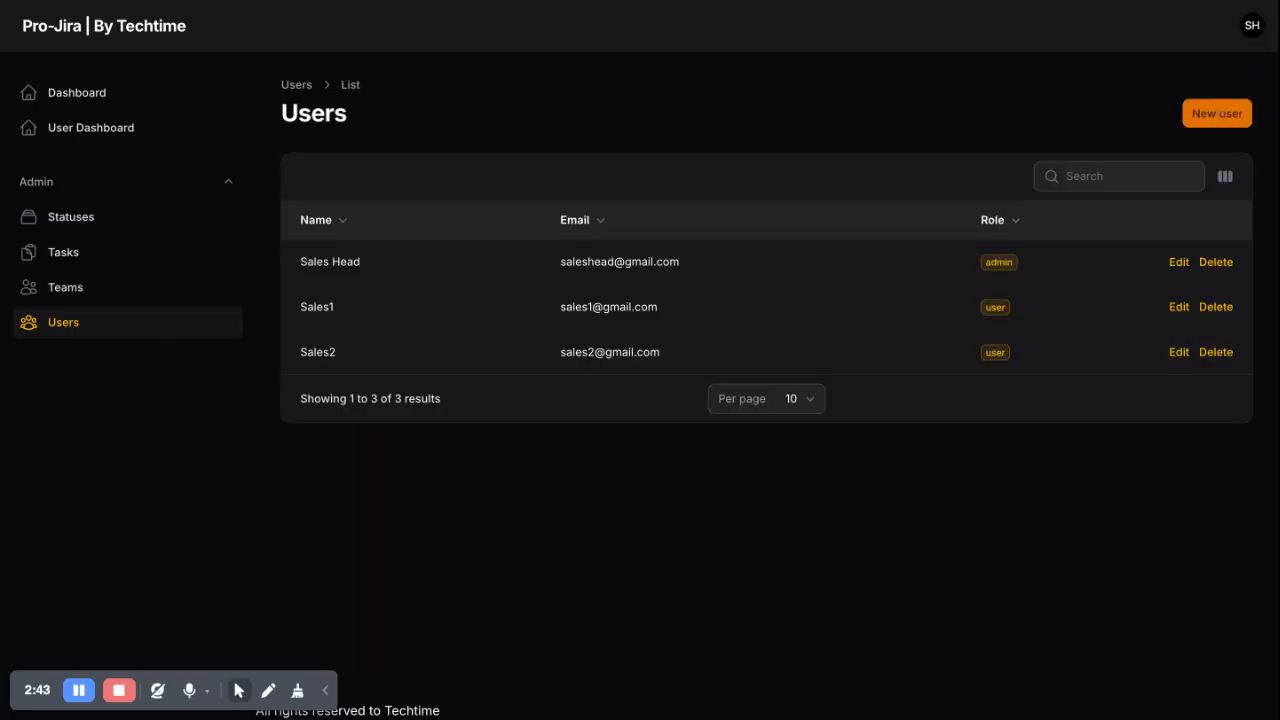
click(100, 287)
Create the 'Sales operation' team with the description 'manage operations'
click(1197, 127)
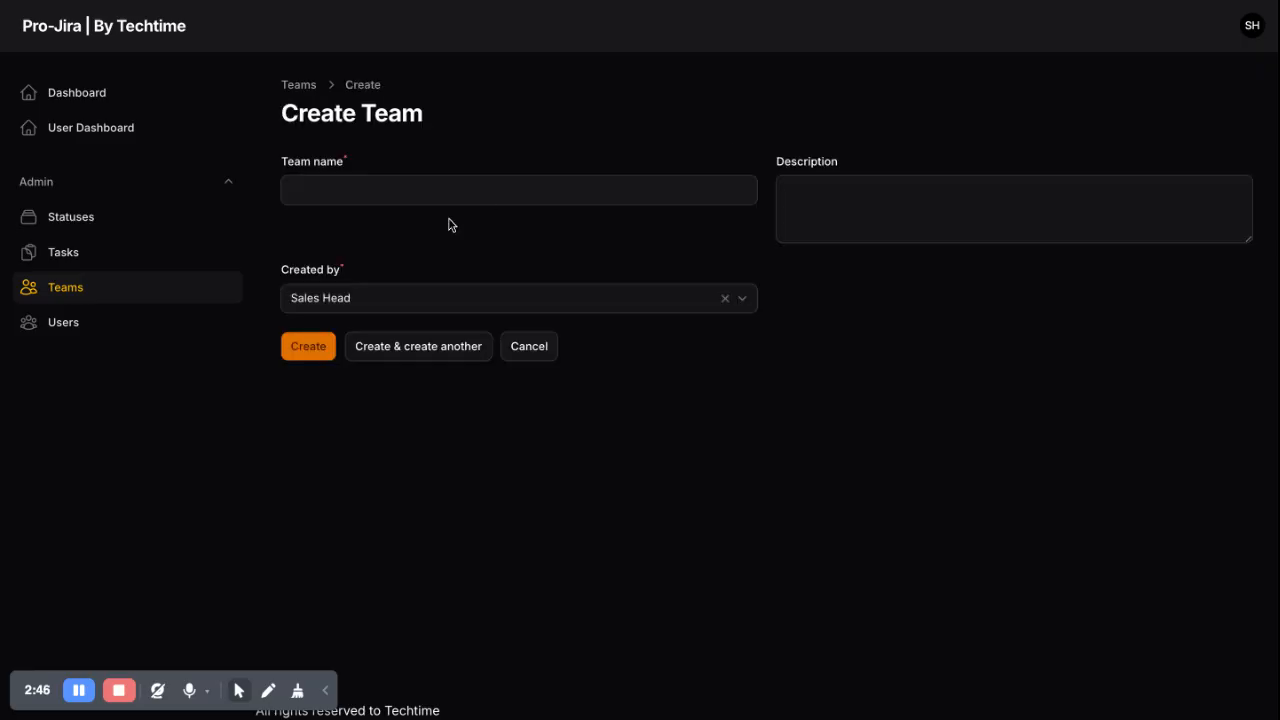
click(421, 196)
text(Sales operation)
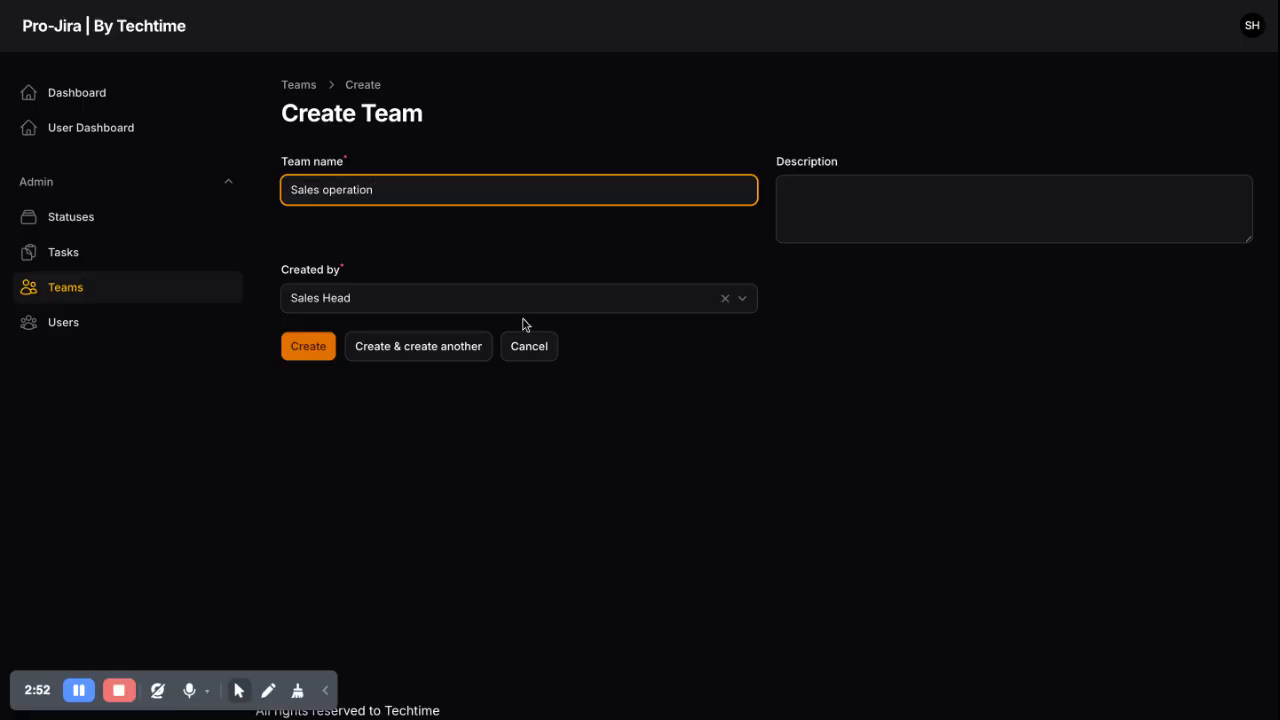
click(856, 206)
text(man)
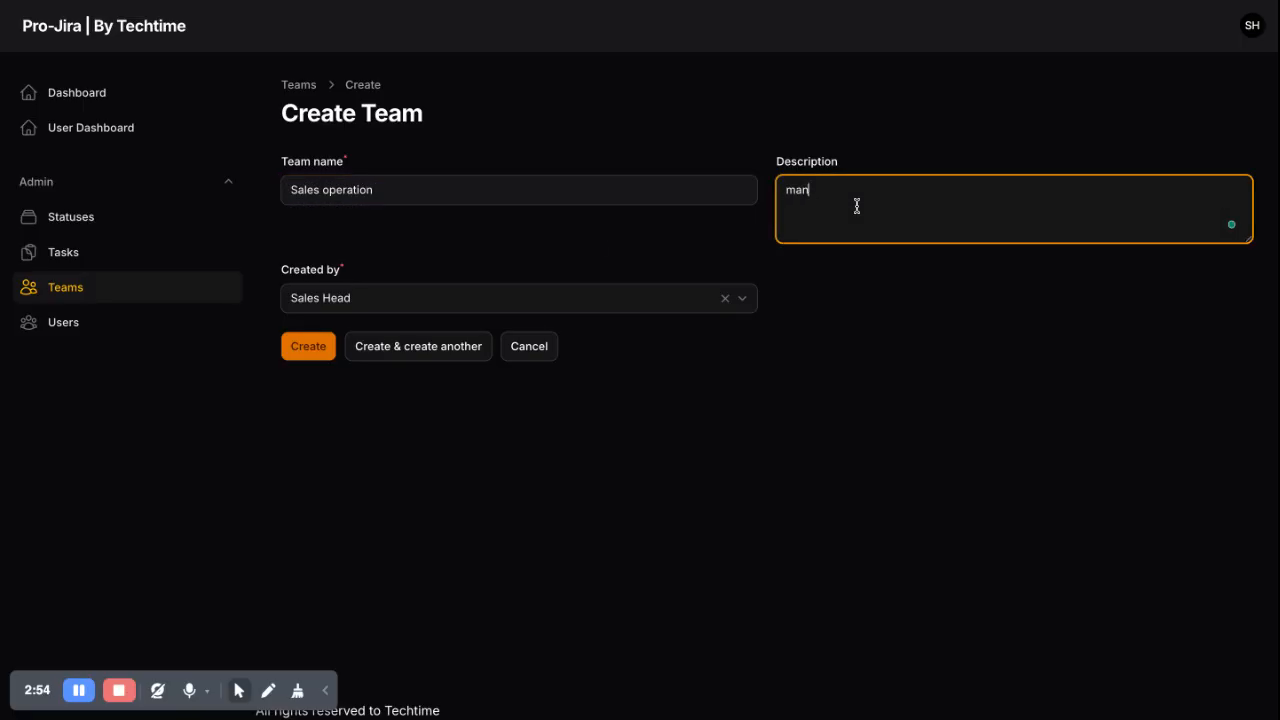
text(age operations)
click(287, 350)
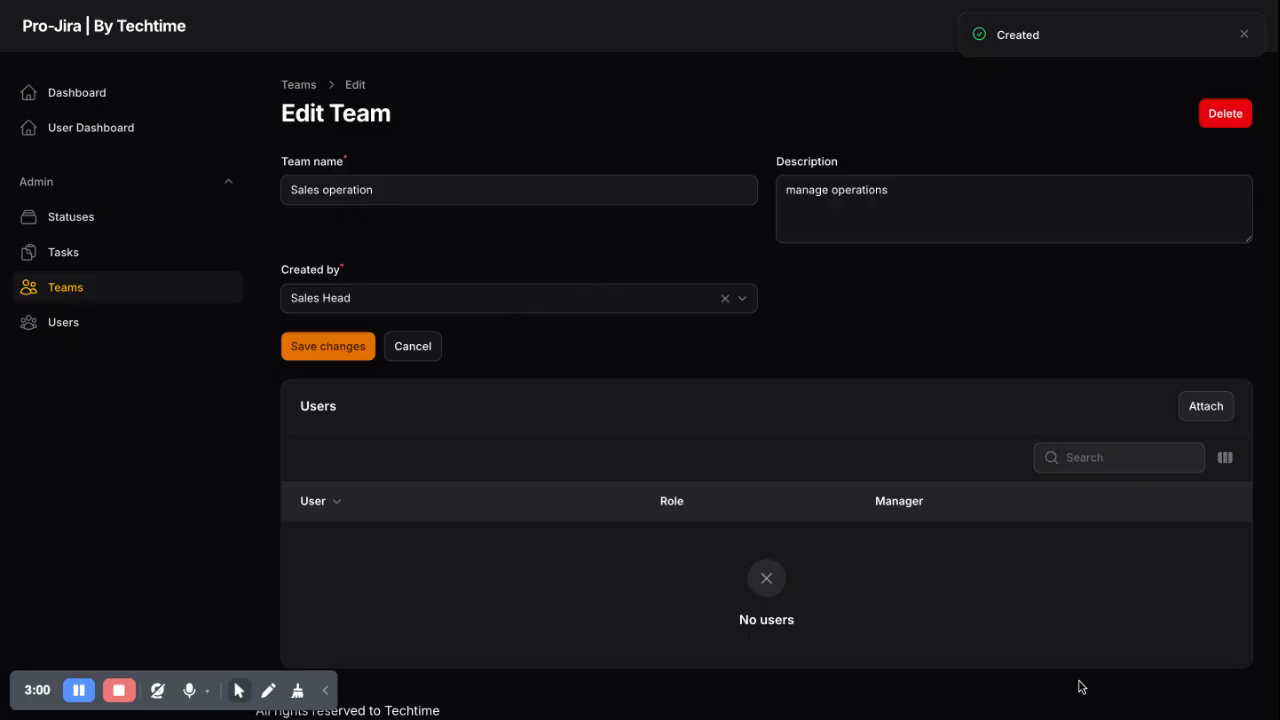
Add Sales Head, Sales1 and Sales2 as members of the Sales operation team
click(1205, 407)
click(586, 221)
text(sale)
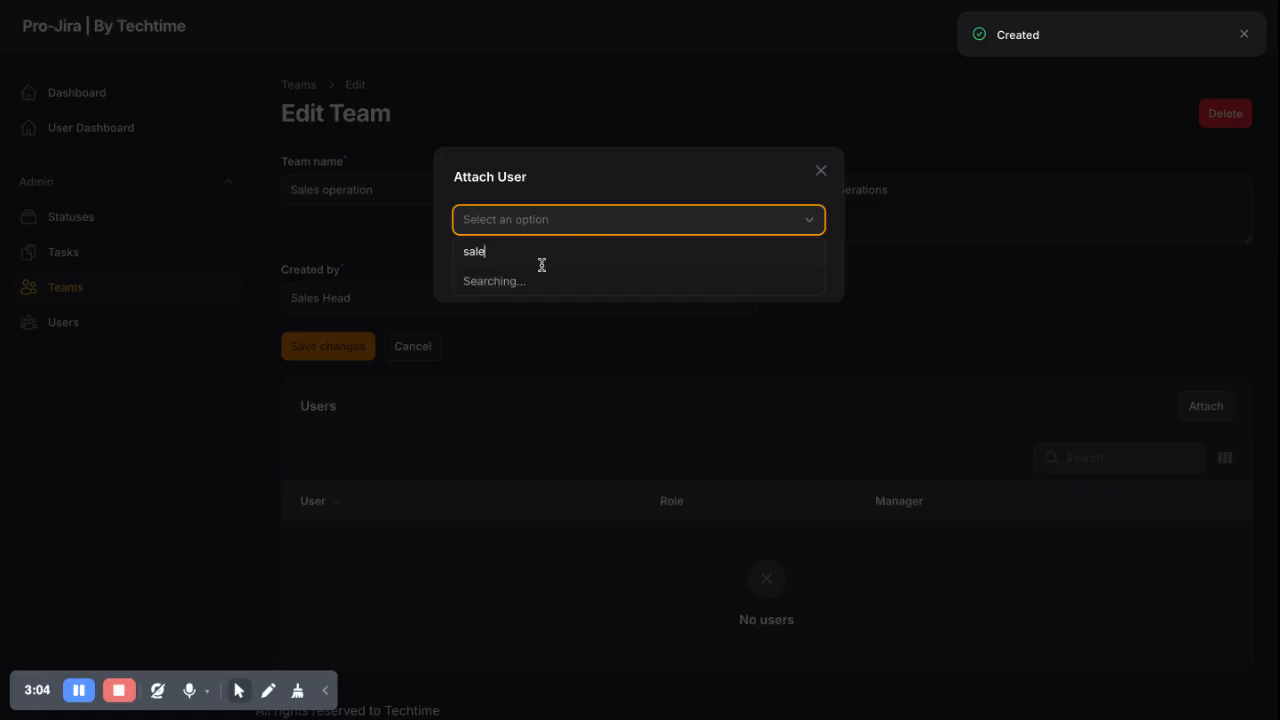
click(517, 284)
click(535, 265)
click(549, 229)
text(sale)
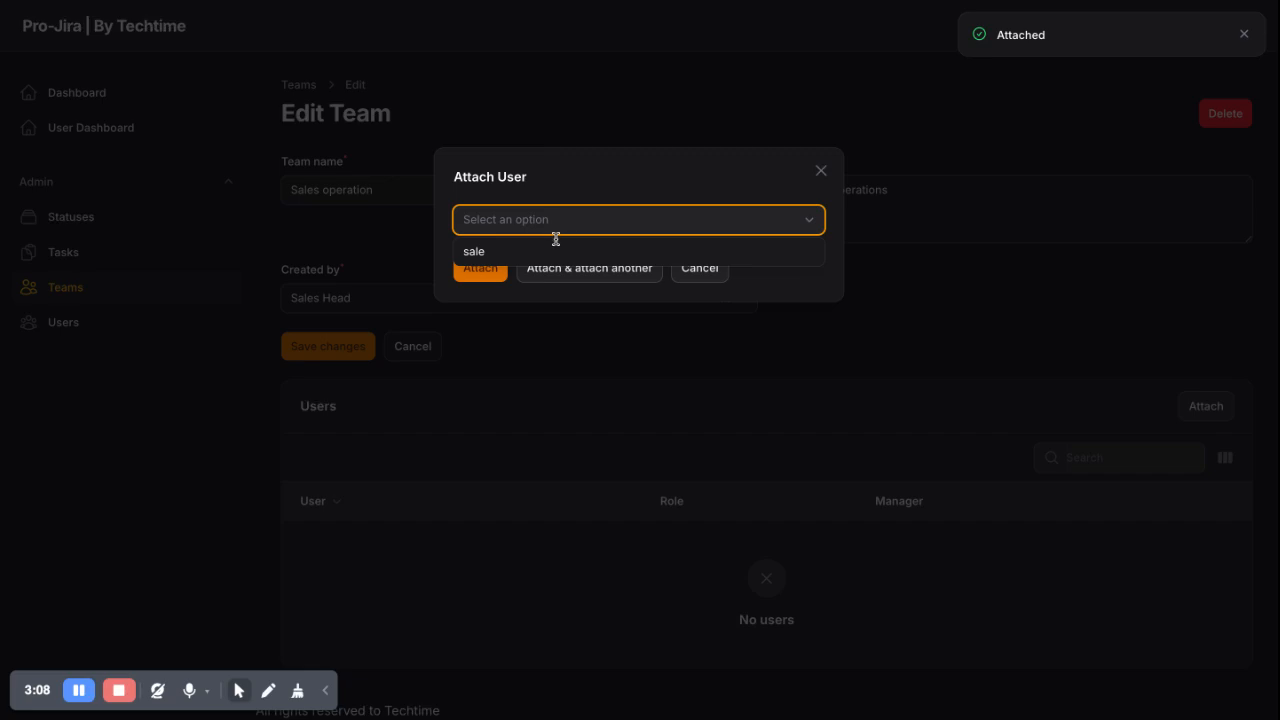
click(518, 294)
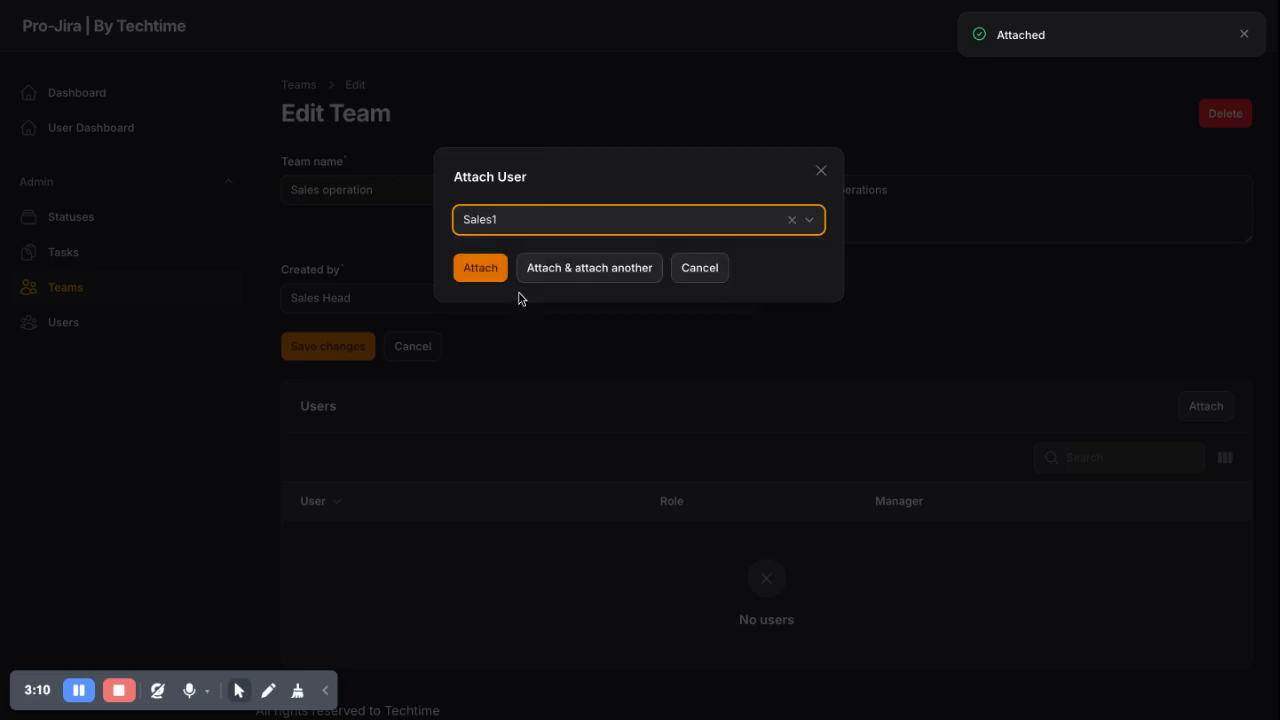
click(569, 268)
click(526, 226)
text(sale)
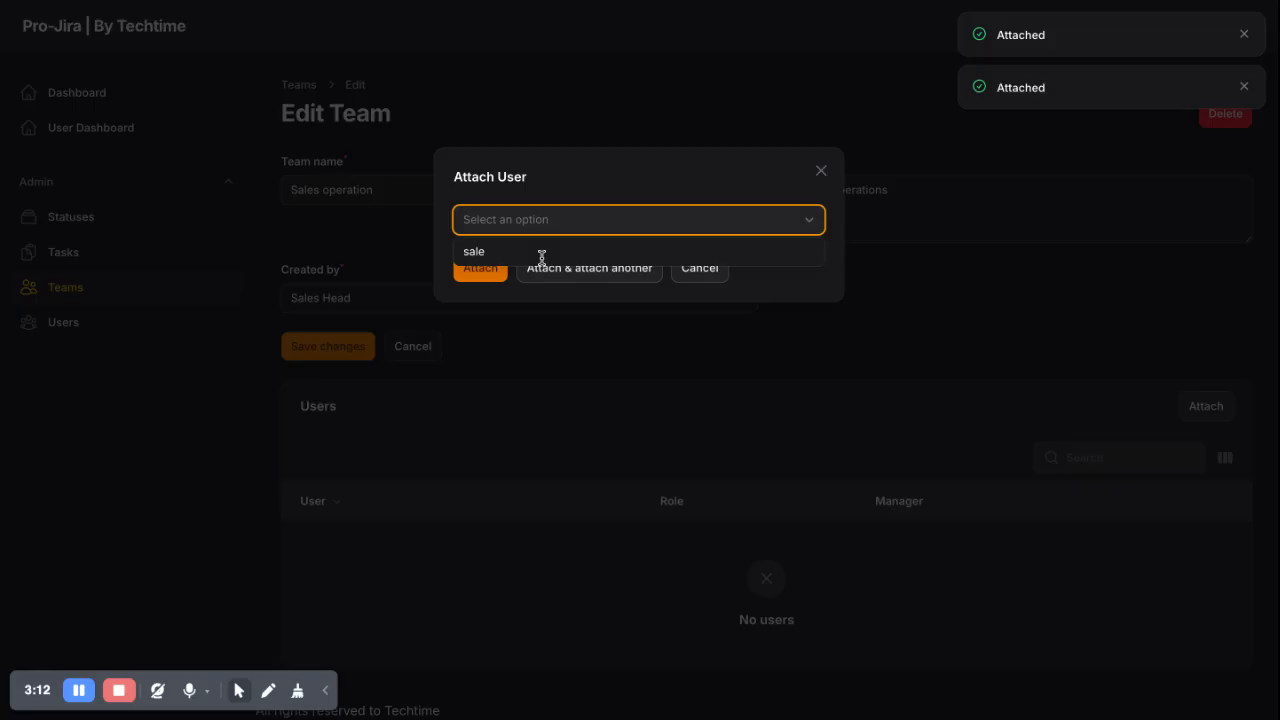
click(523, 284)
click(560, 270)
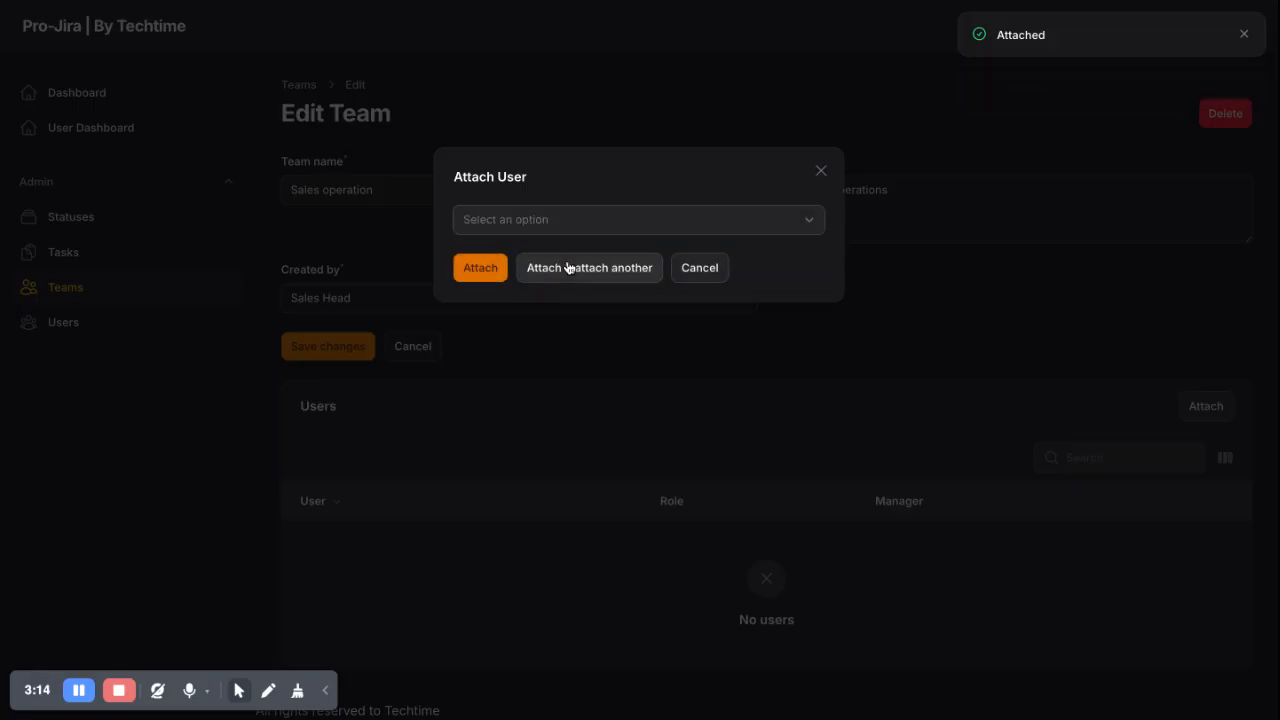
click(692, 267)
Mark Sales Head as team manager with the Manager role and save
scroll(357, 443, down, 1)
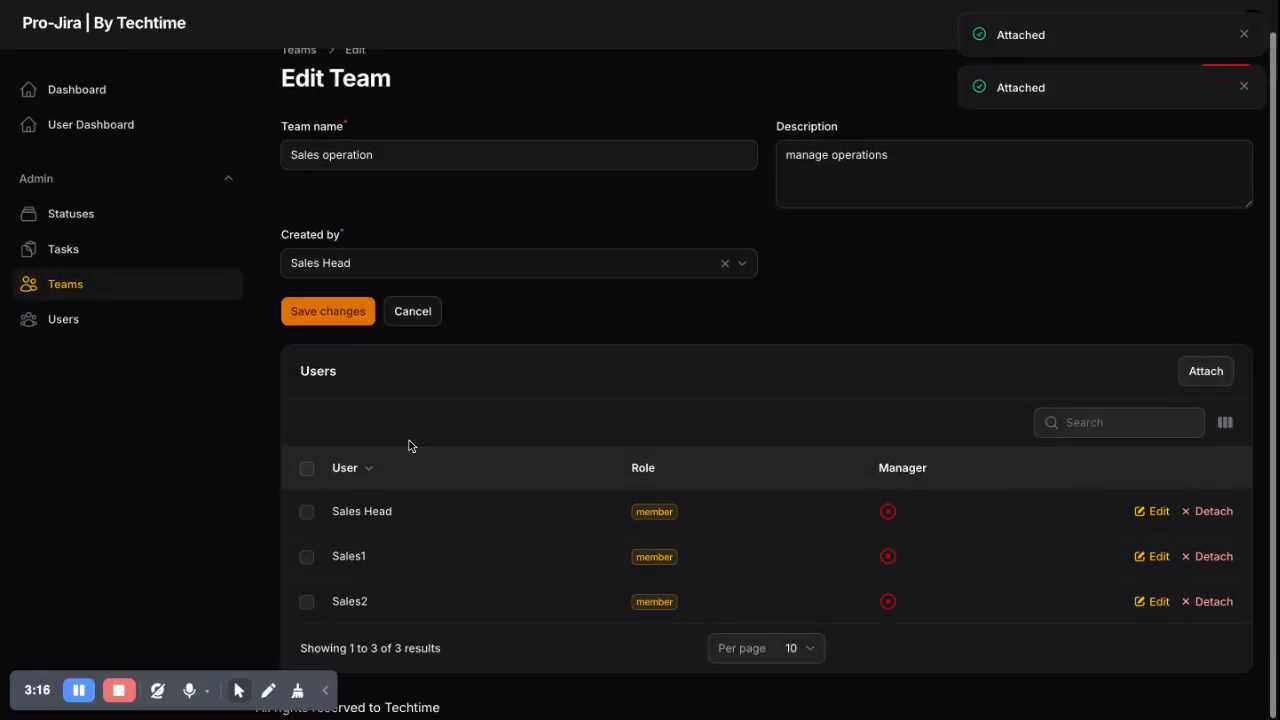
click(888, 514)
click(317, 269)
click(778, 227)
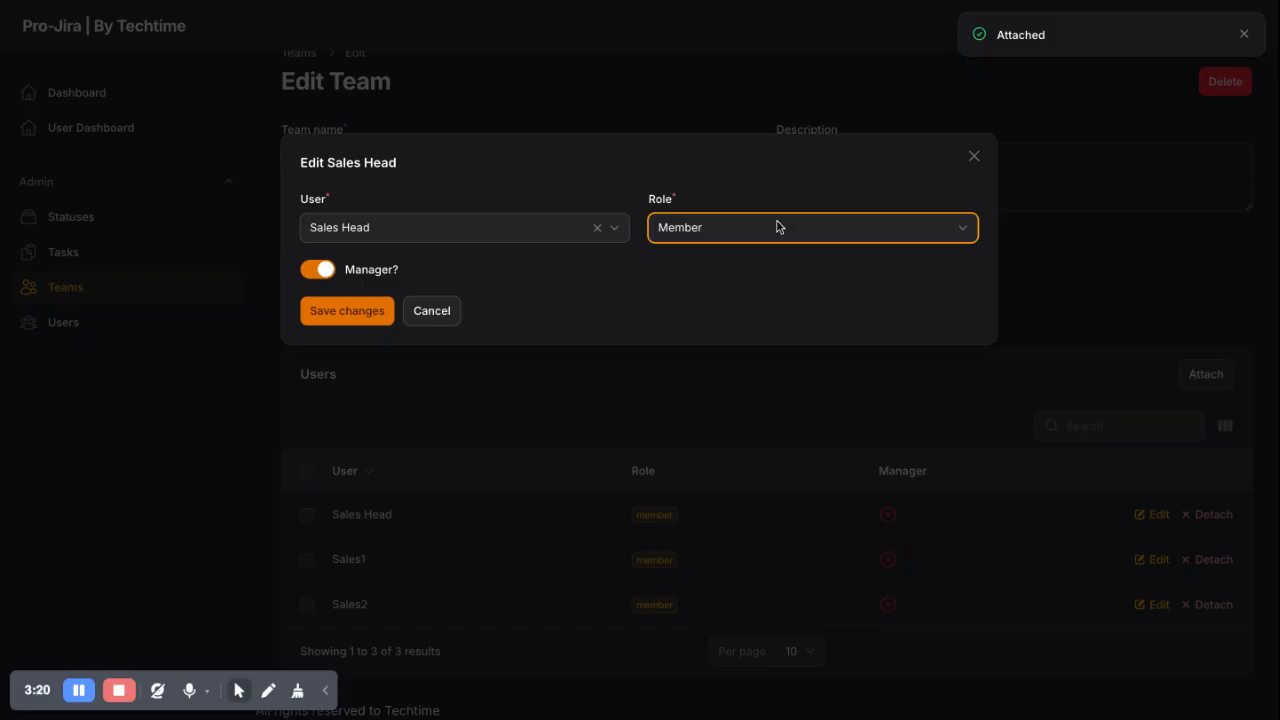
click(778, 234)
click(372, 315)
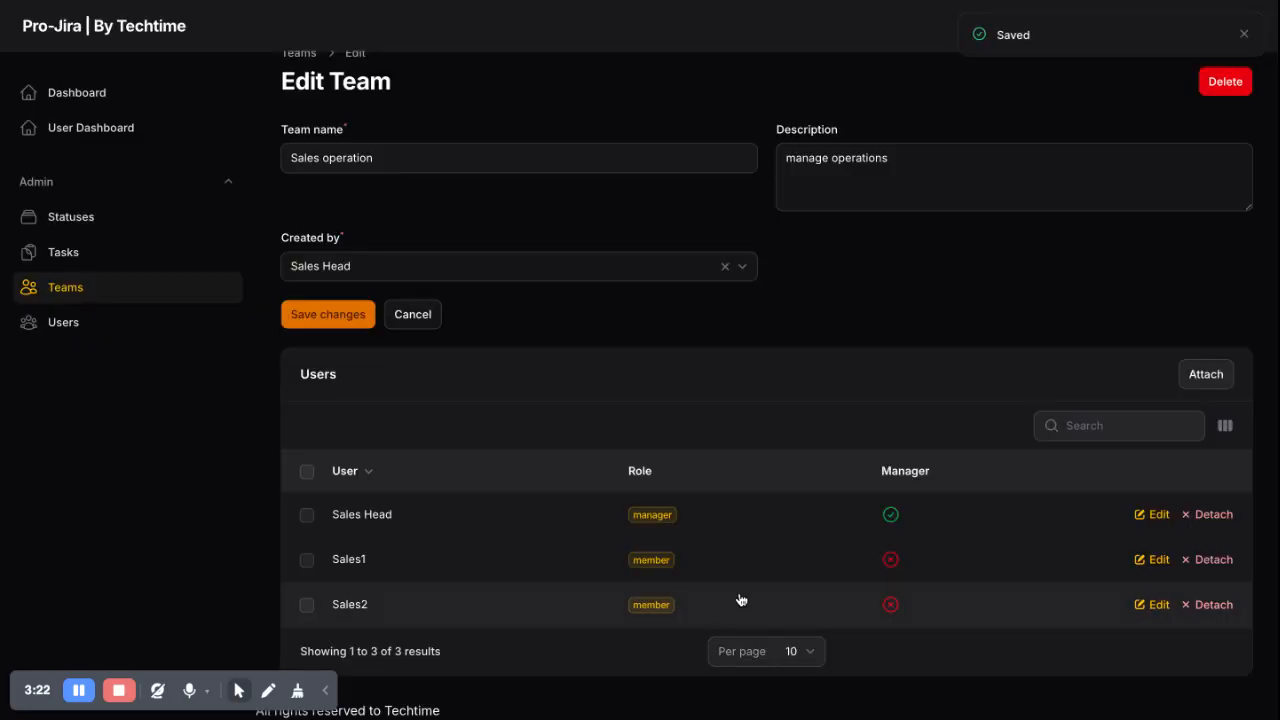
click(66, 252)
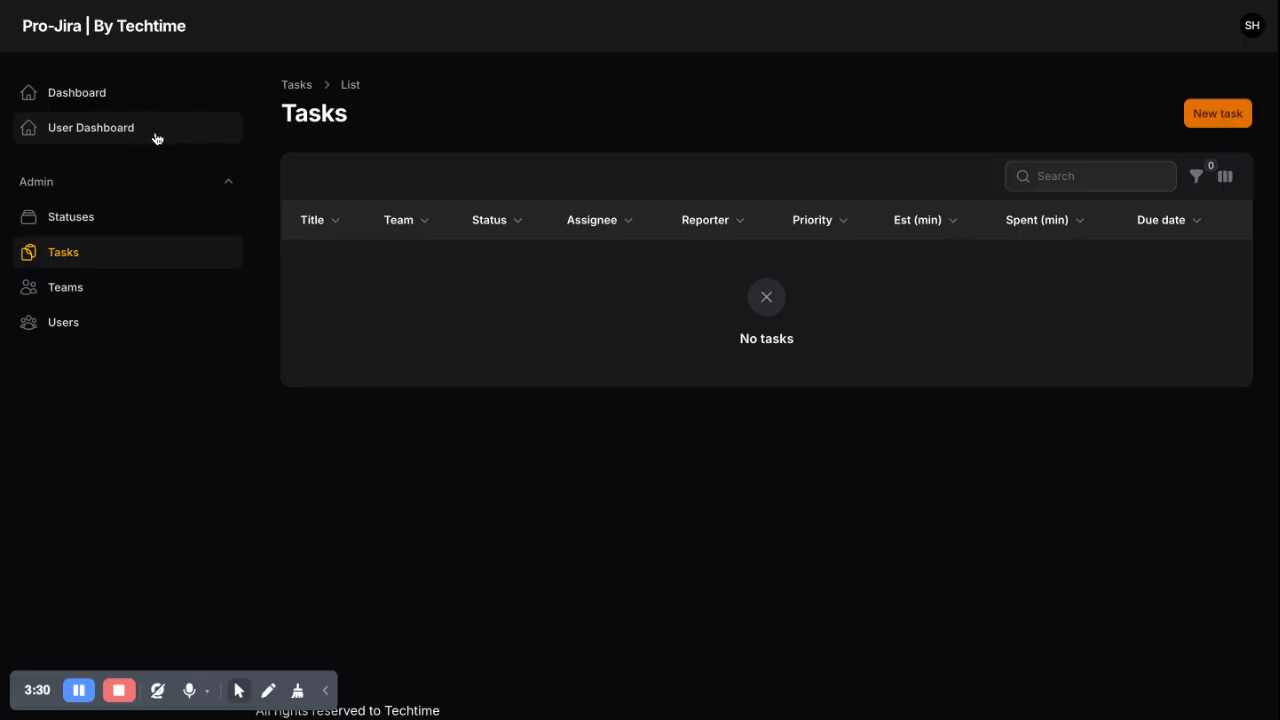
Switch to the Statuses list, which has no statuses defined yet
click(75, 222)
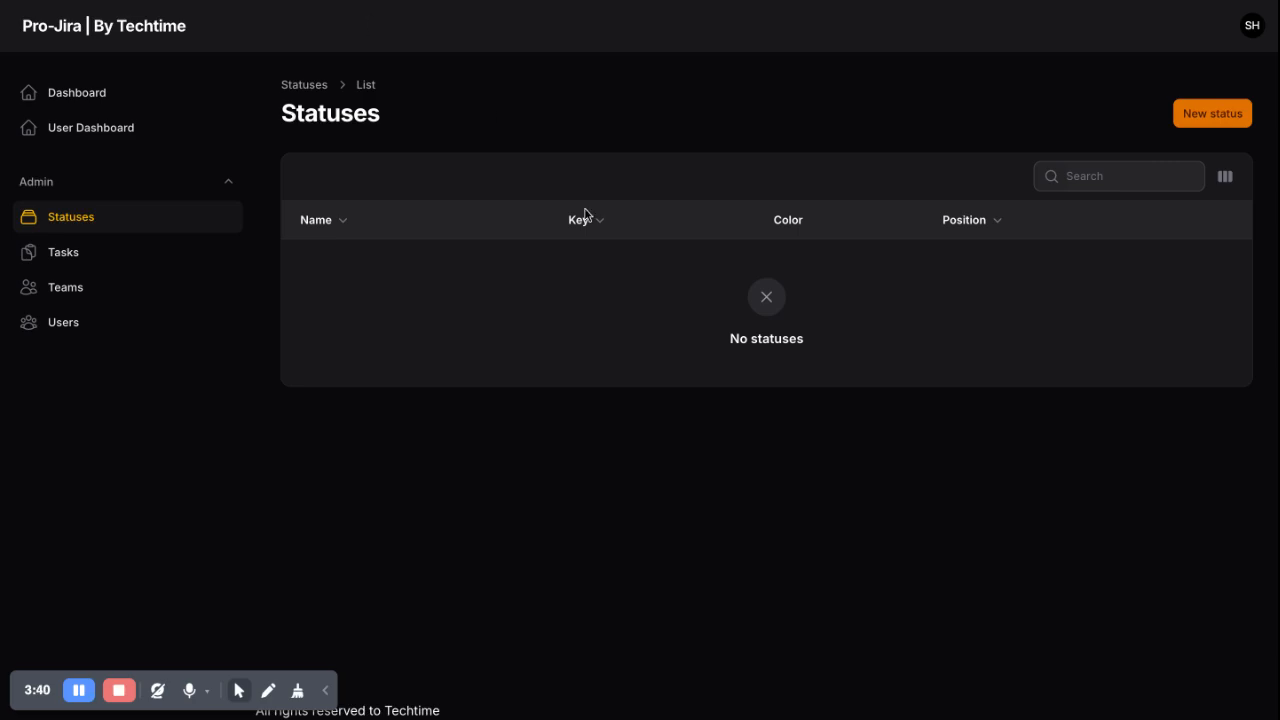
Create a Todo status with key todo at position 1
click(1208, 117)
click(378, 201)
text(Todo)
click(849, 191)
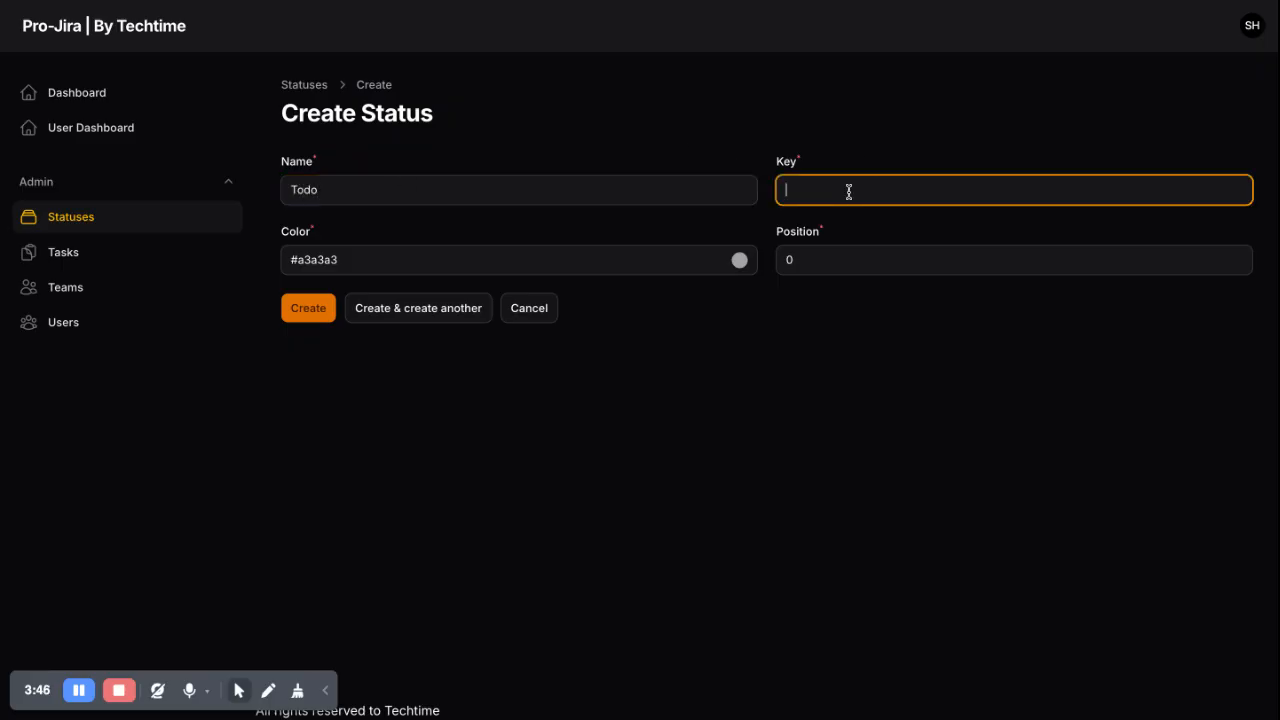
text(todo)
click(787, 261)
drag(797, 261, 739, 262)
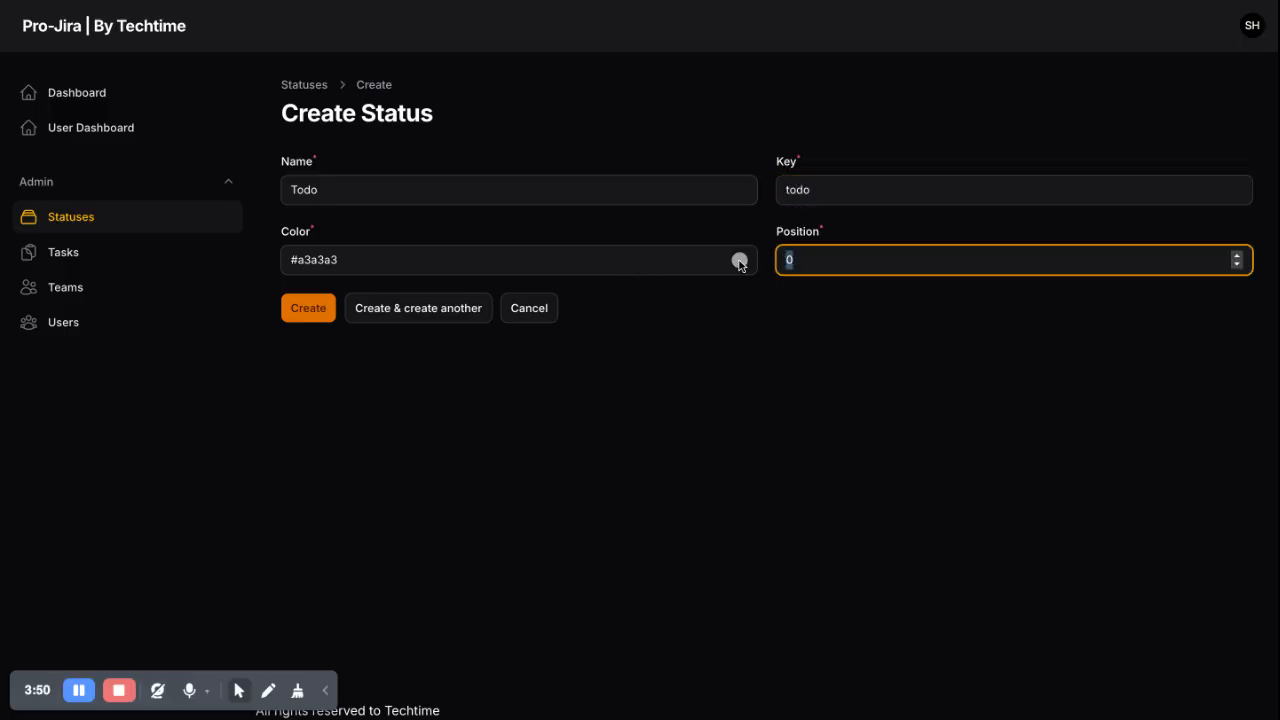
text(1)
click(308, 308)
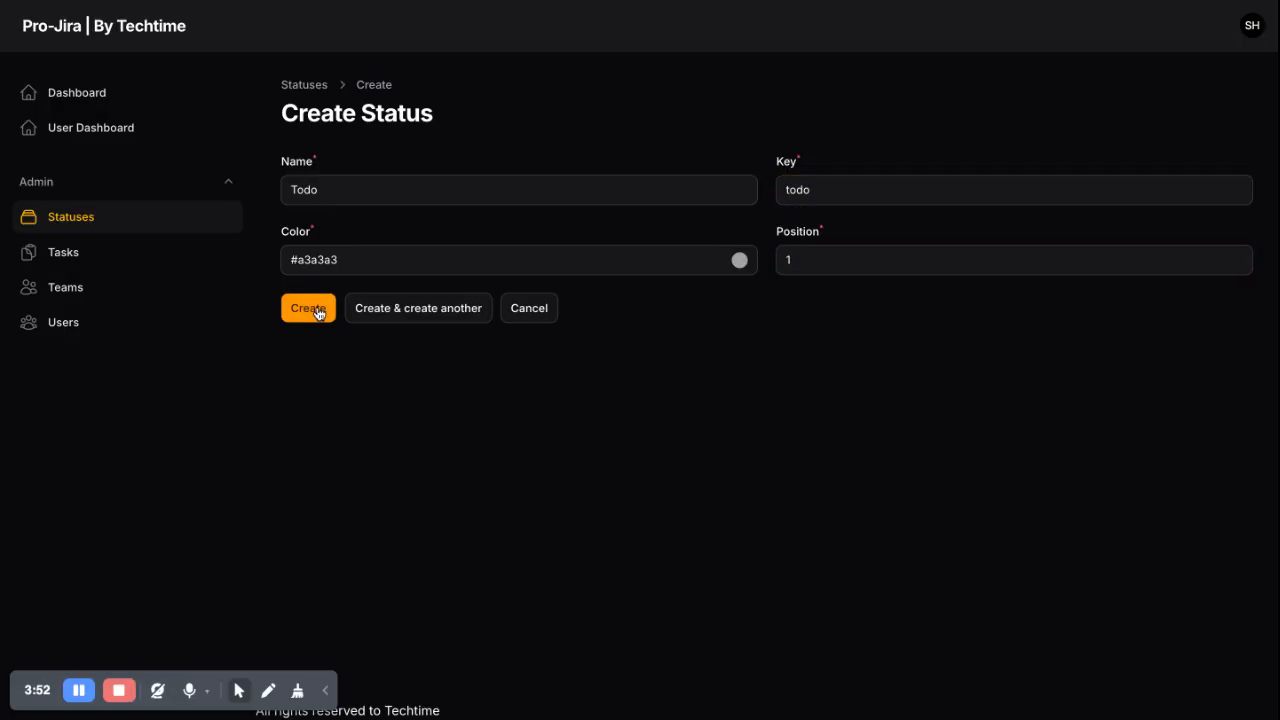
click(238, 215)
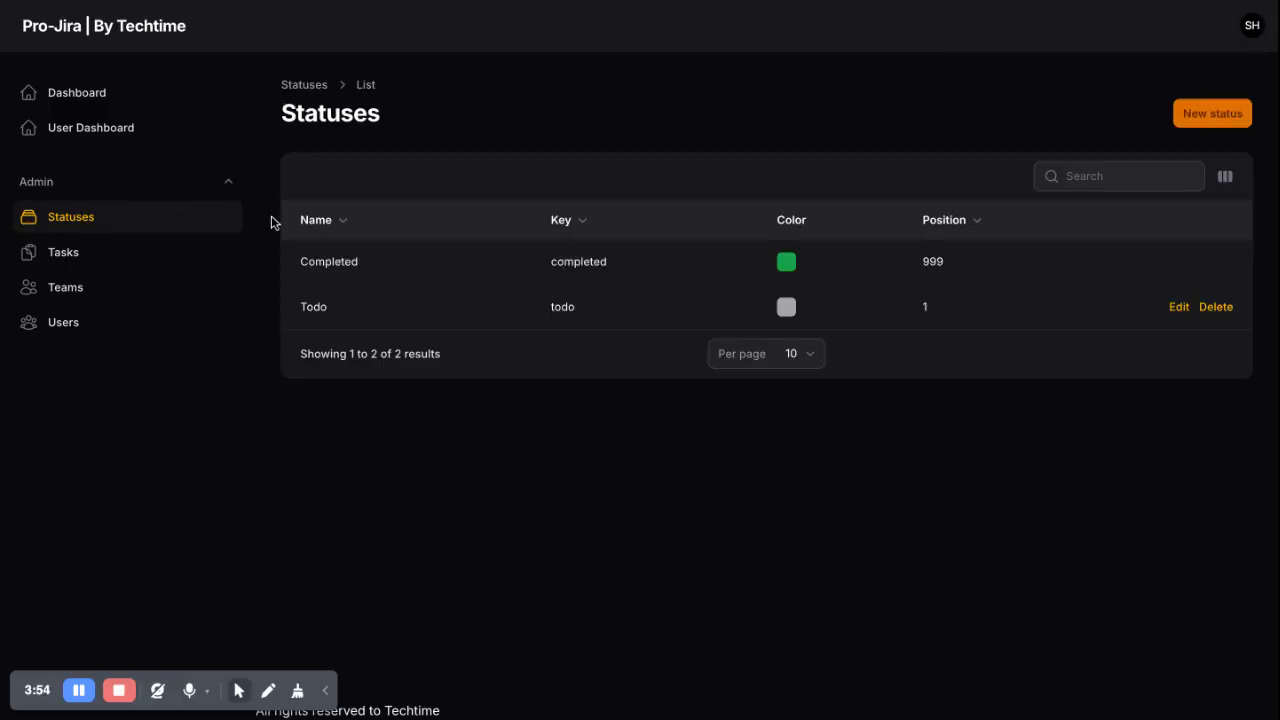
Create the Inprogress status with key inprogress, a yellow colour and position 2
click(1200, 120)
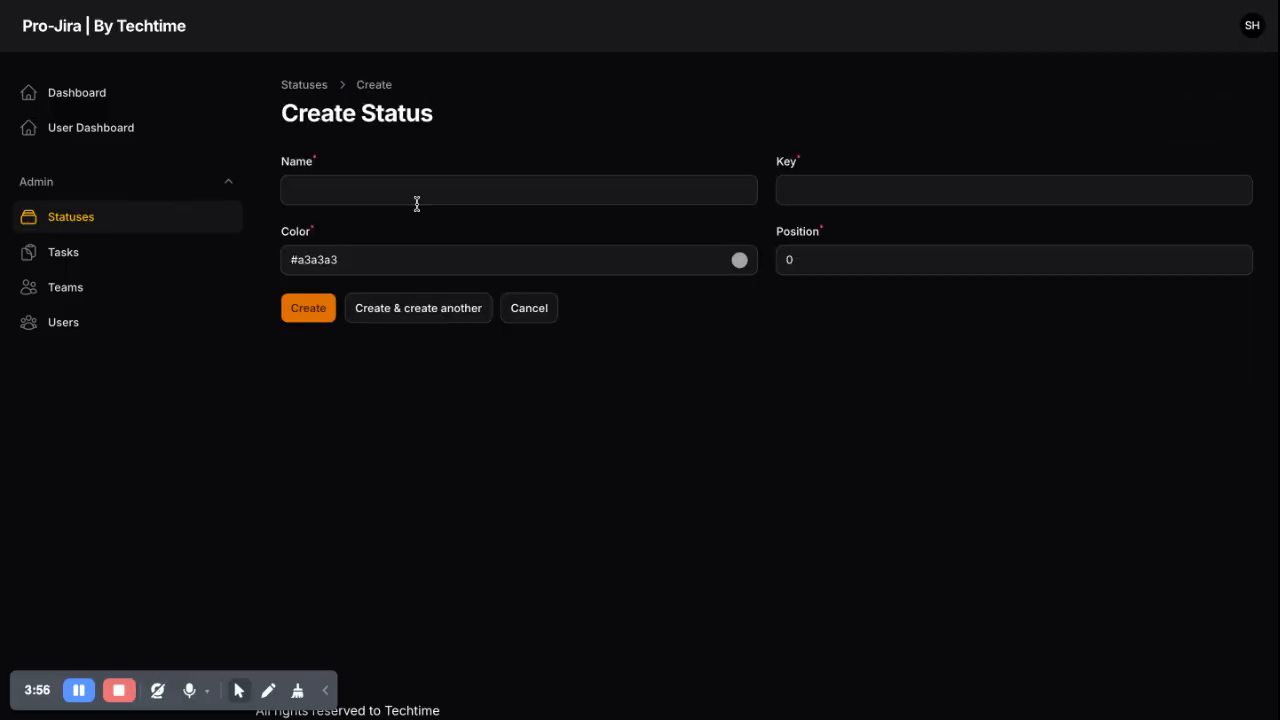
click(366, 191)
text(Inprogr)
click(866, 189)
text(inprogress)
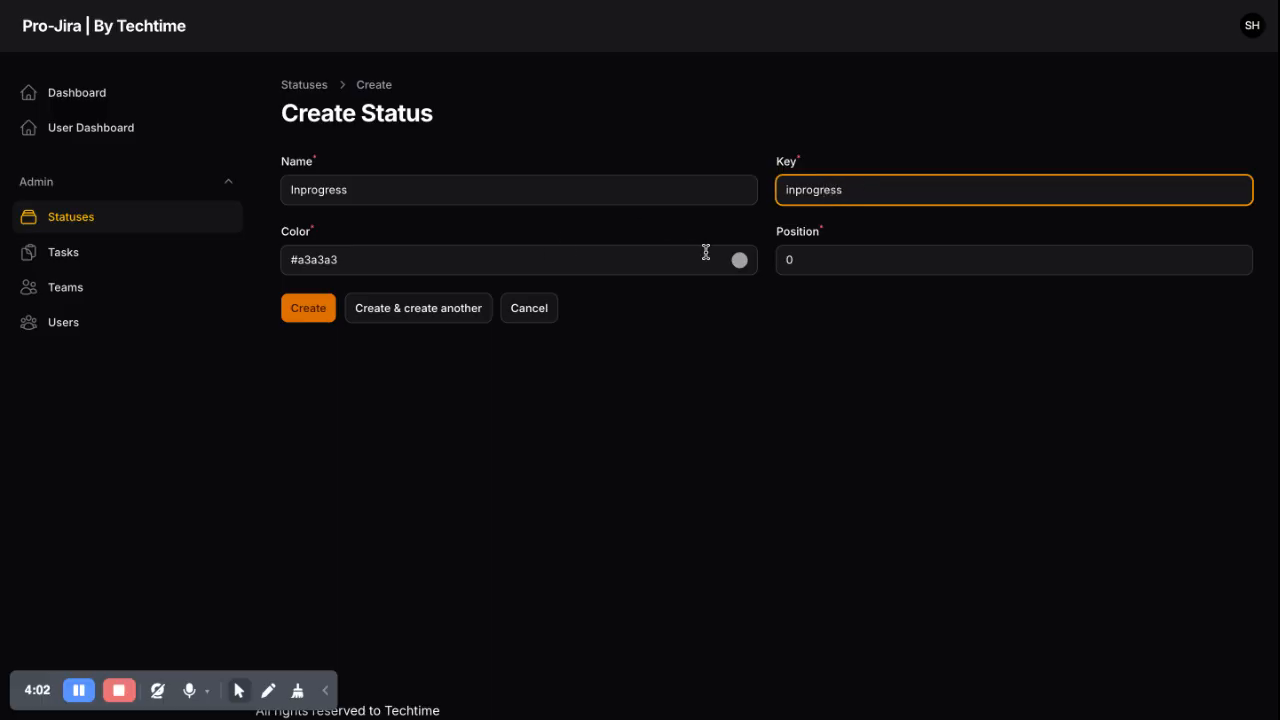
click(738, 260)
drag(289, 433, 306, 432)
drag(288, 329, 422, 299)
double_click(816, 261)
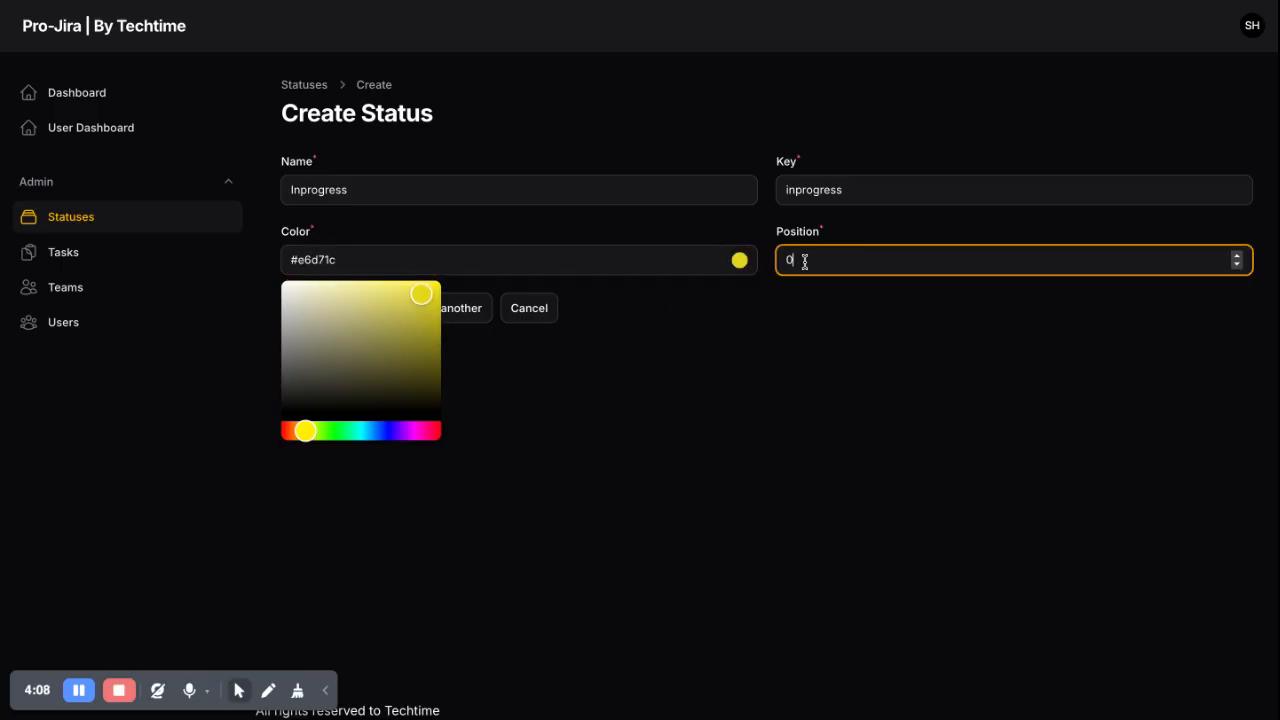
text(2)
click(397, 300)
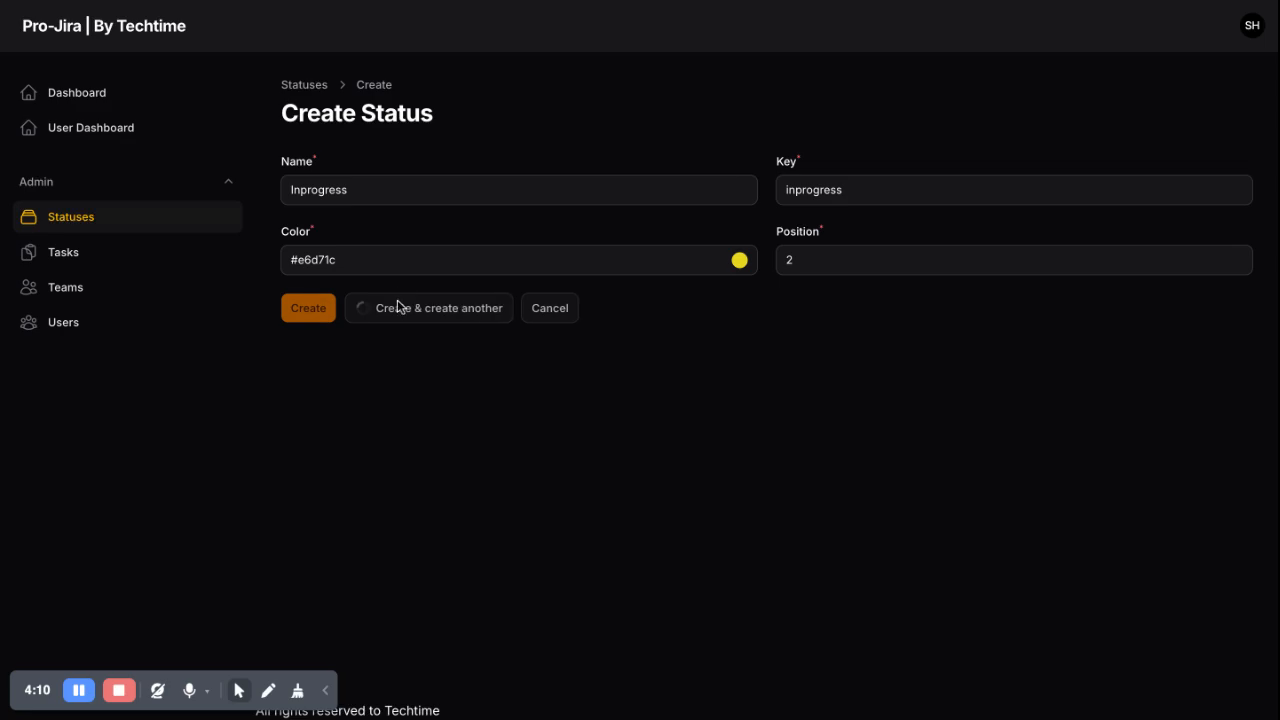
Create the Done status with key done, green colour #1ce636 and position 3
click(410, 197)
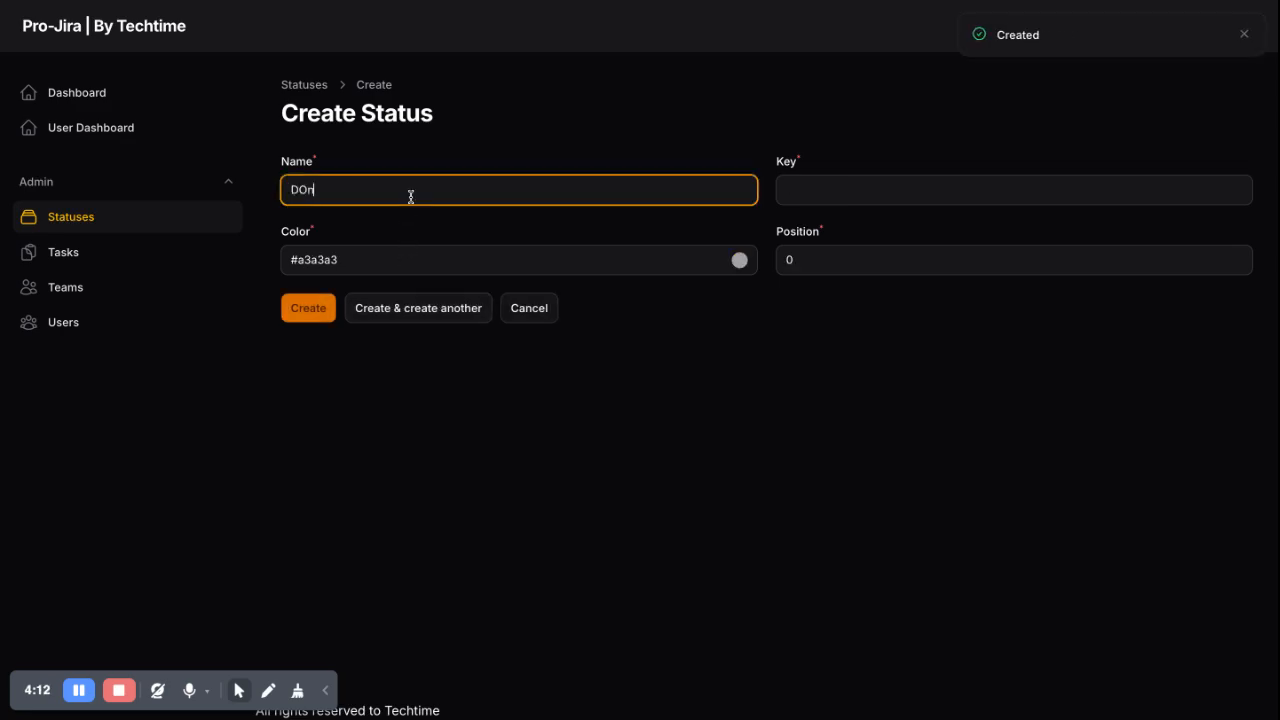
text(DOne)
key(BackSpace)
key(BackSpace)
key(BackSpace)
click(832, 198)
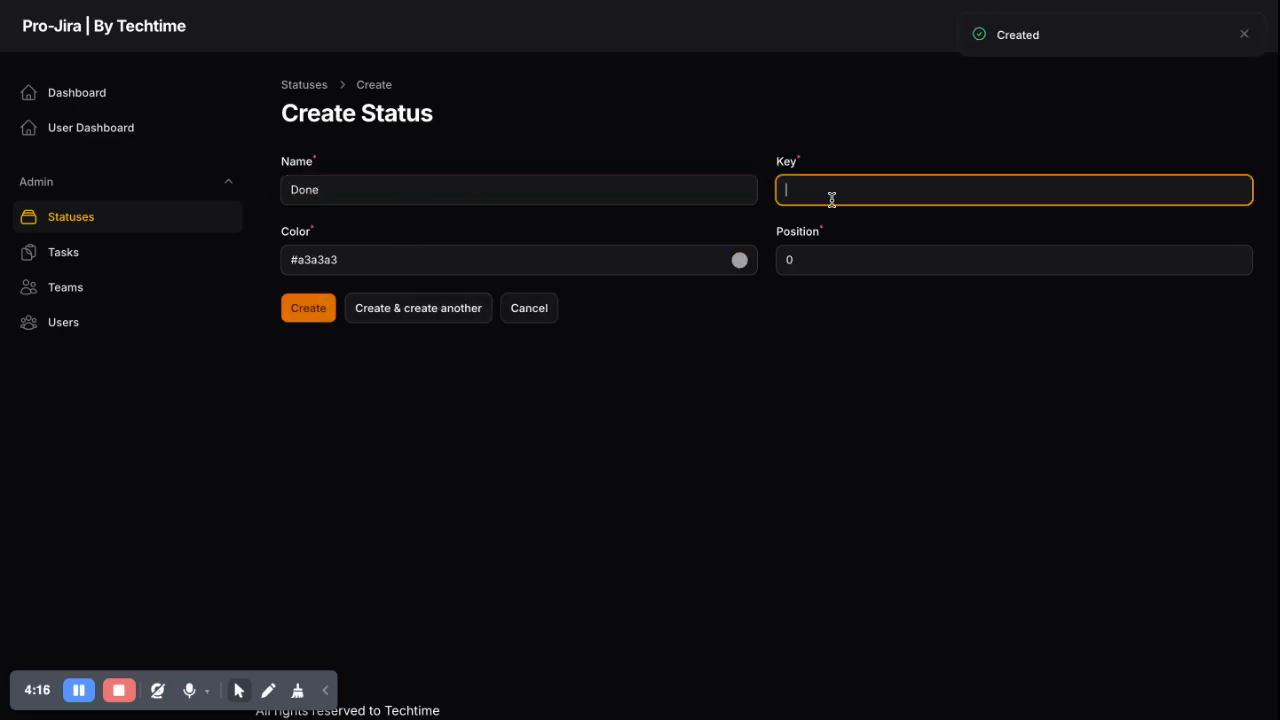
text(done)
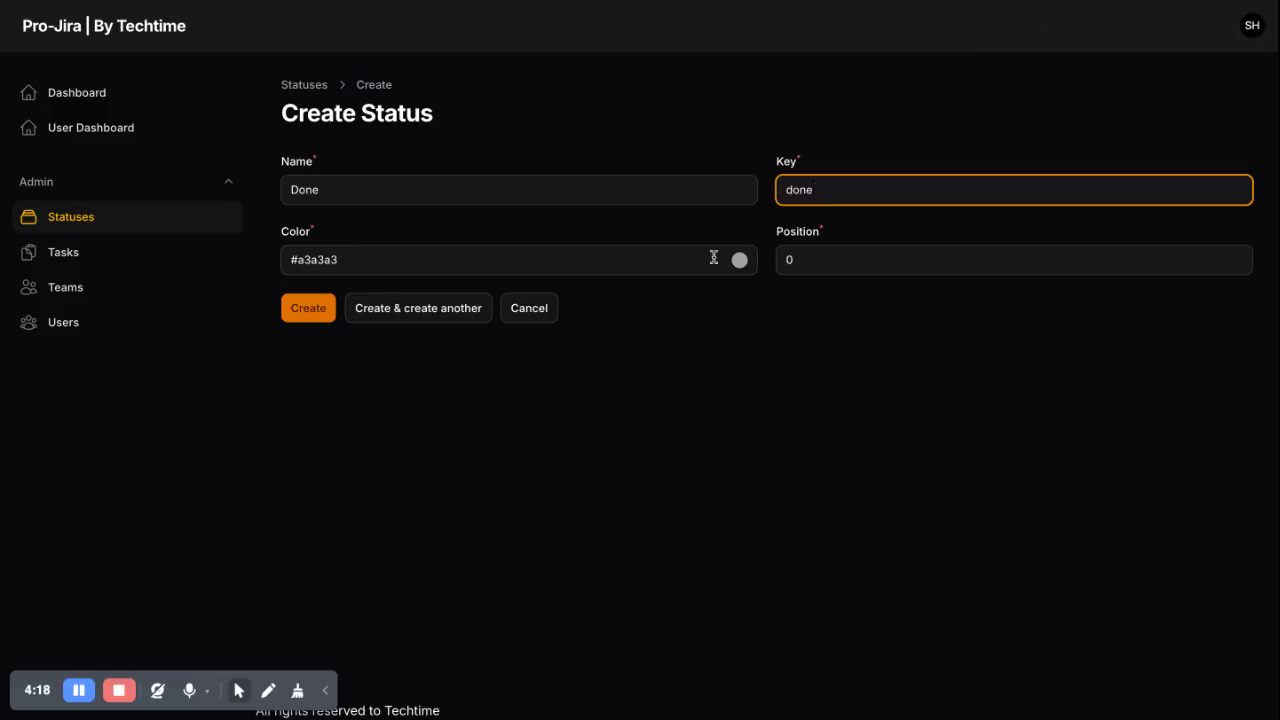
click(739, 260)
click(311, 434)
drag(311, 437, 339, 437)
click(757, 306)
double_click(820, 269)
text(3)
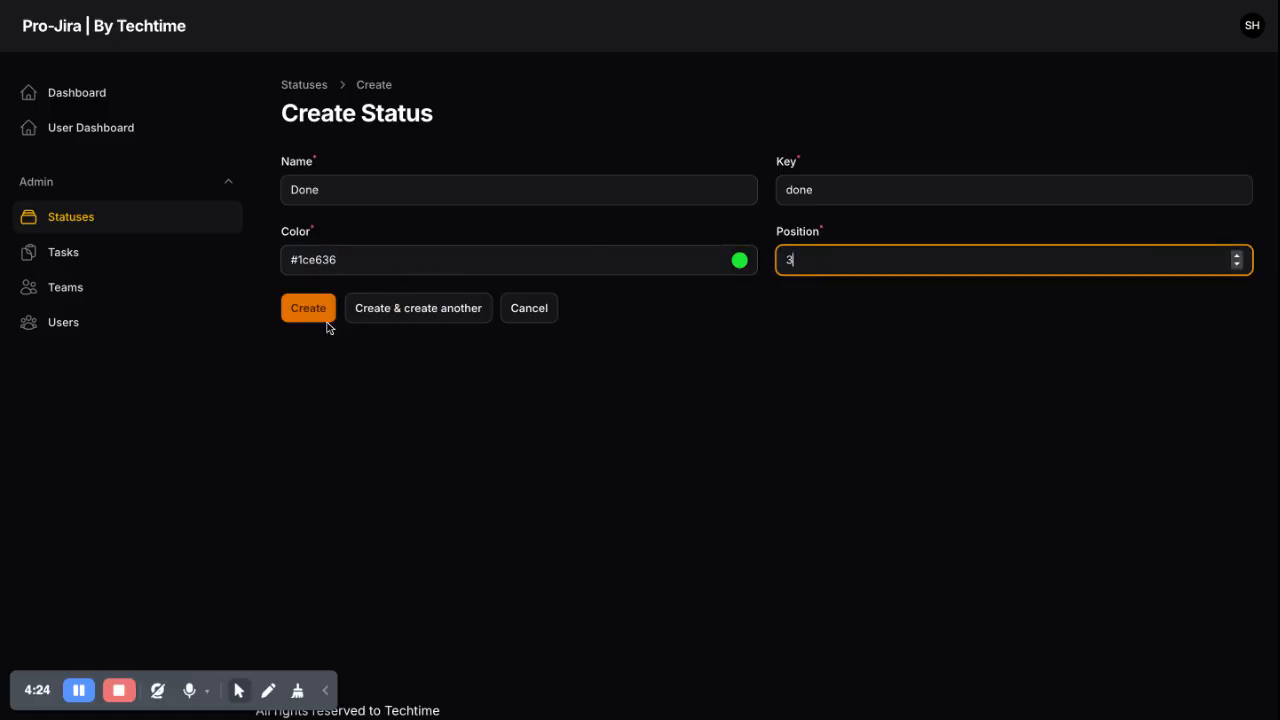
click(307, 314)
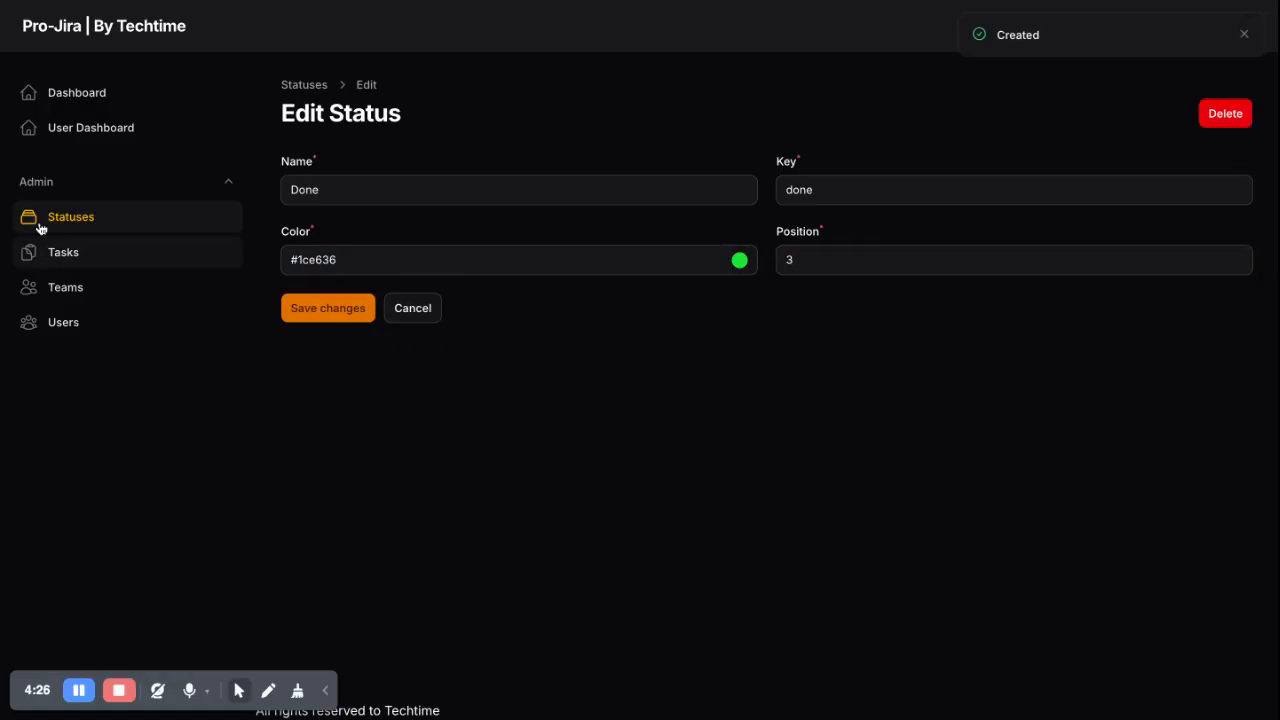
click(106, 126)
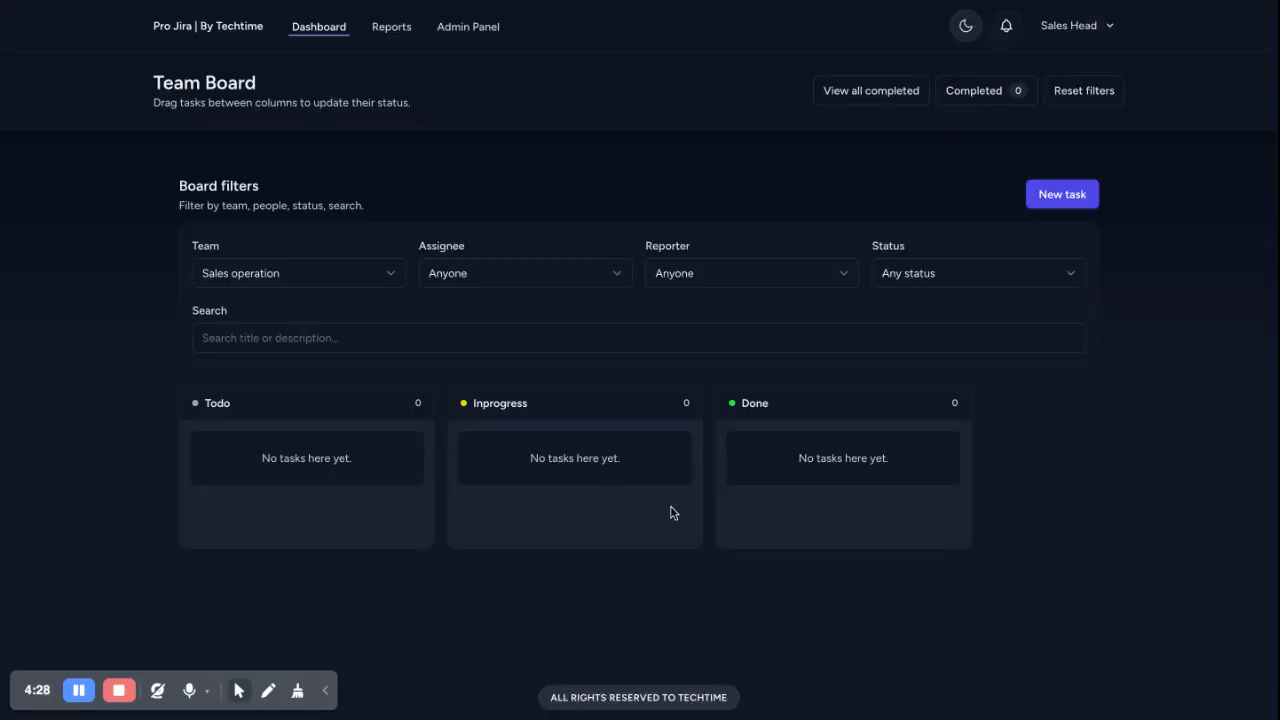
Start a new task titled 'Create this month's sales report'
click(362, 277)
click(445, 278)
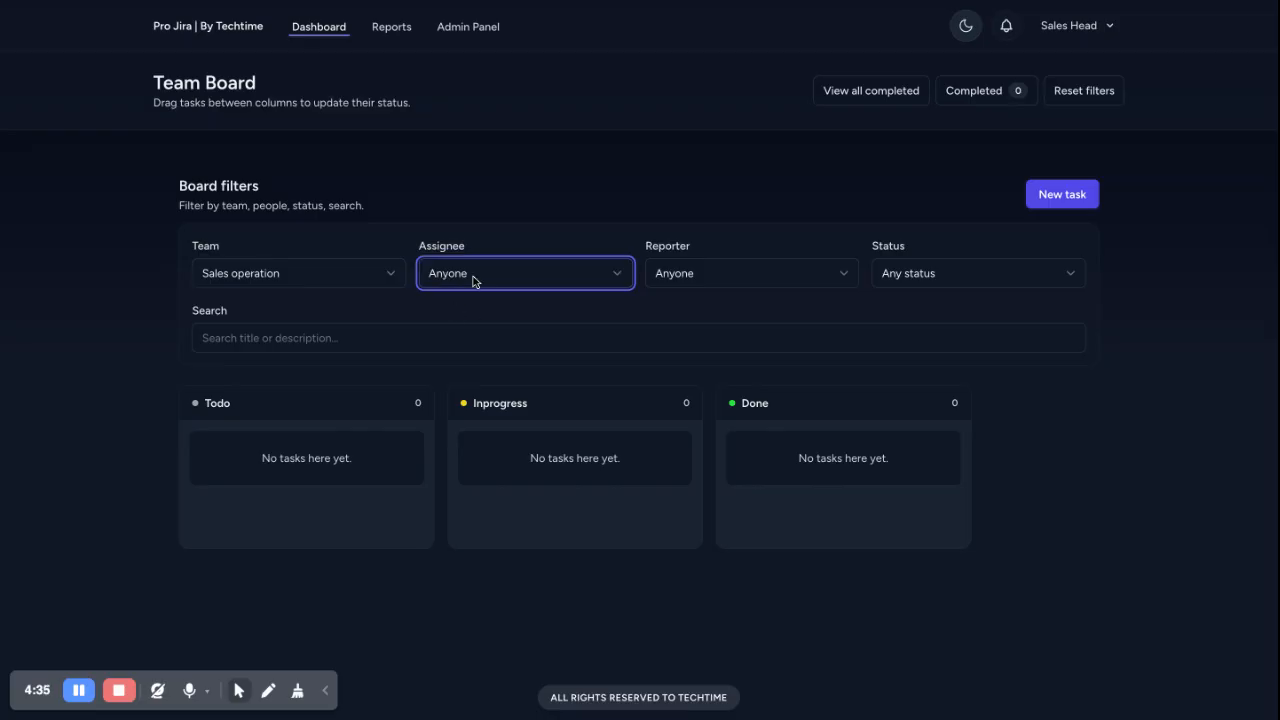
click(770, 278)
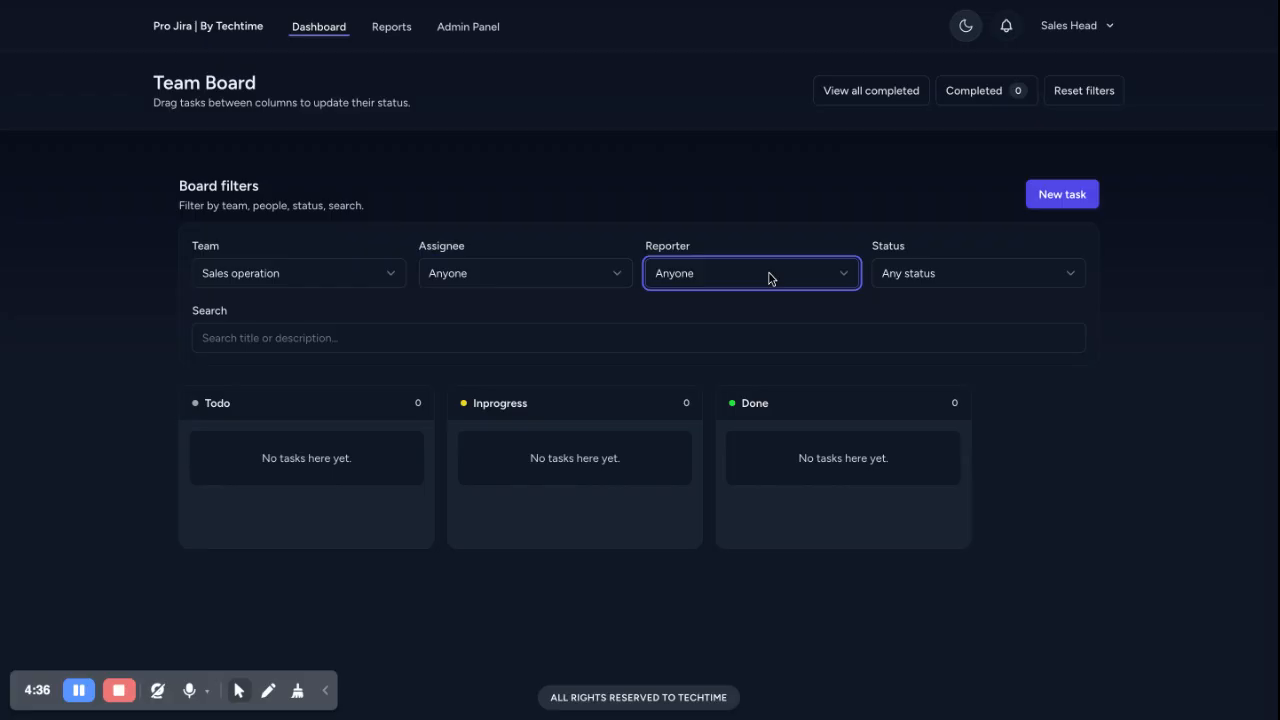
click(1045, 192)
click(453, 220)
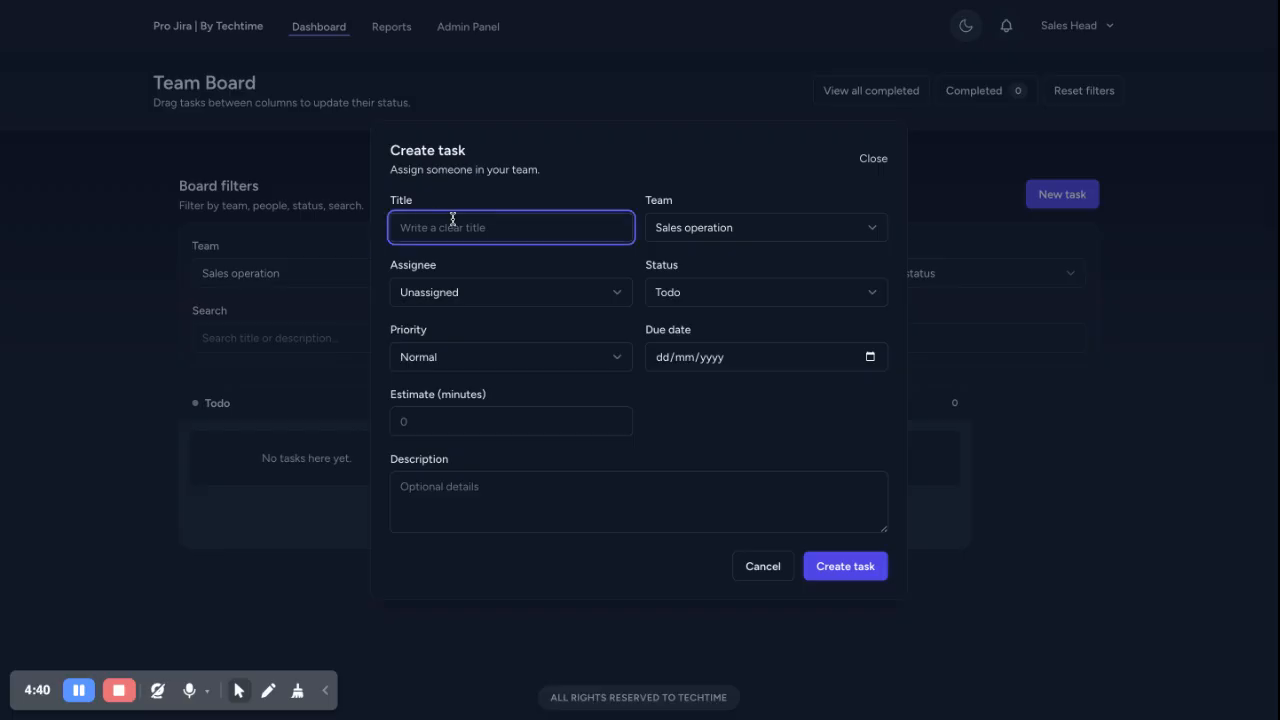
text(Create this month's sales report)
Assign the task to Sales1 with Urgent priority and a due date of 27/12/2025
click(477, 295)
click(488, 312)
click(707, 299)
click(485, 367)
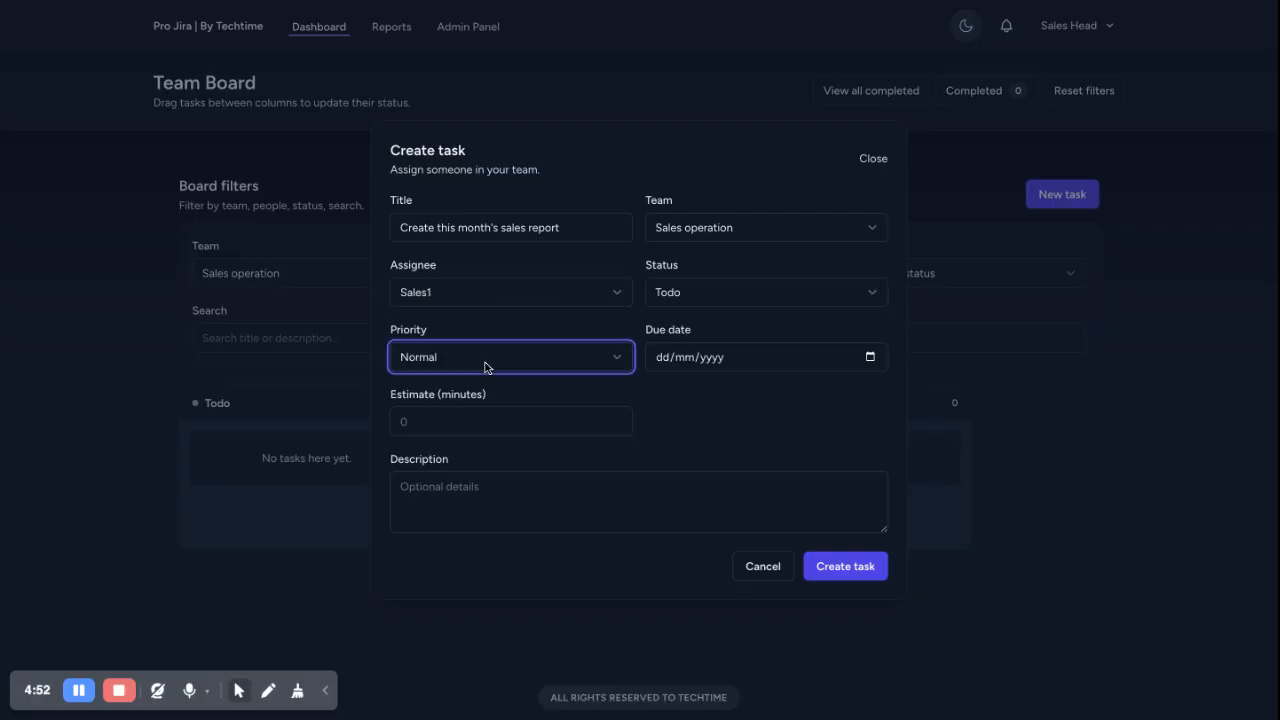
click(488, 395)
click(699, 354)
click(866, 363)
click(647, 425)
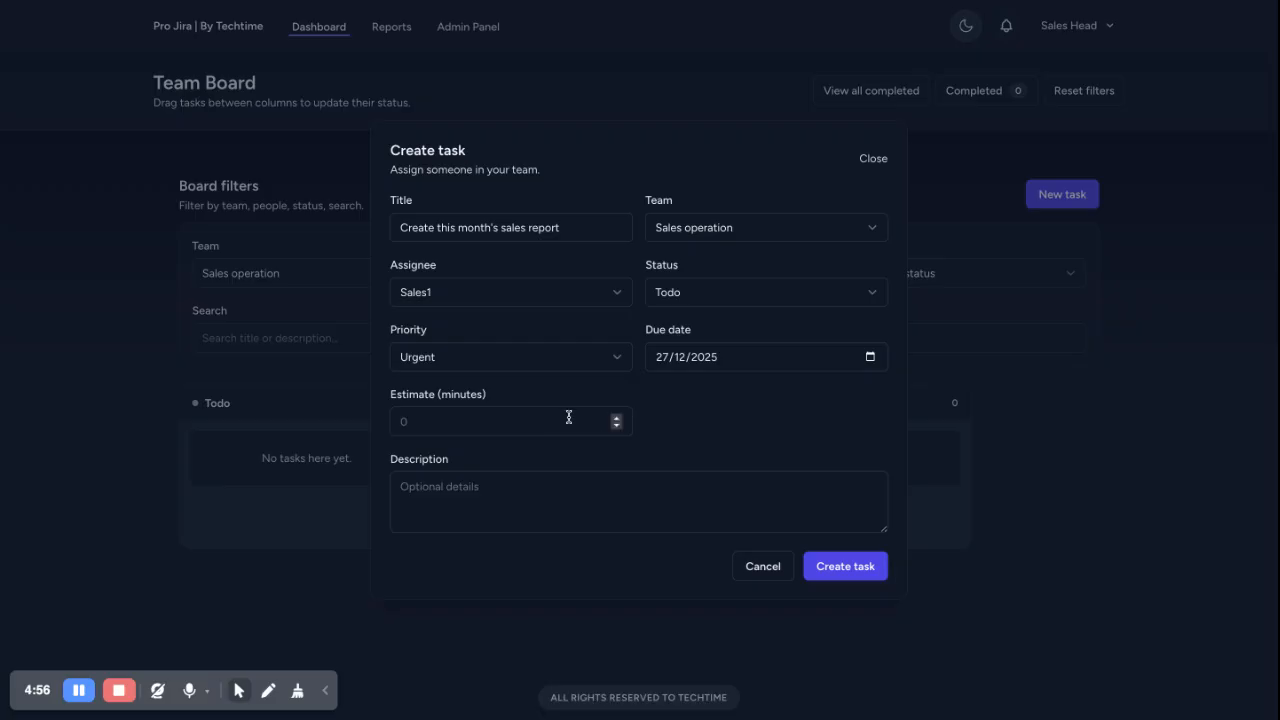
Add the description 'please do as' and create the task on the board
click(746, 525)
text(please )
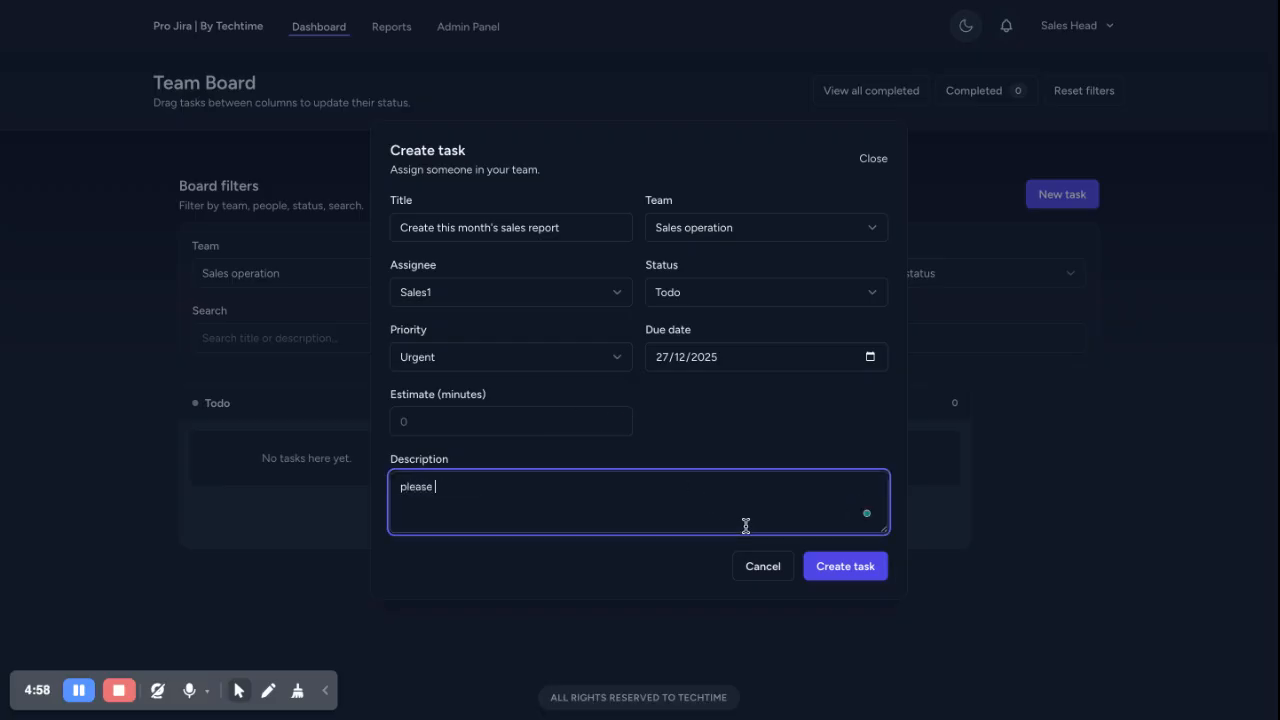
text(do as)
click(840, 566)
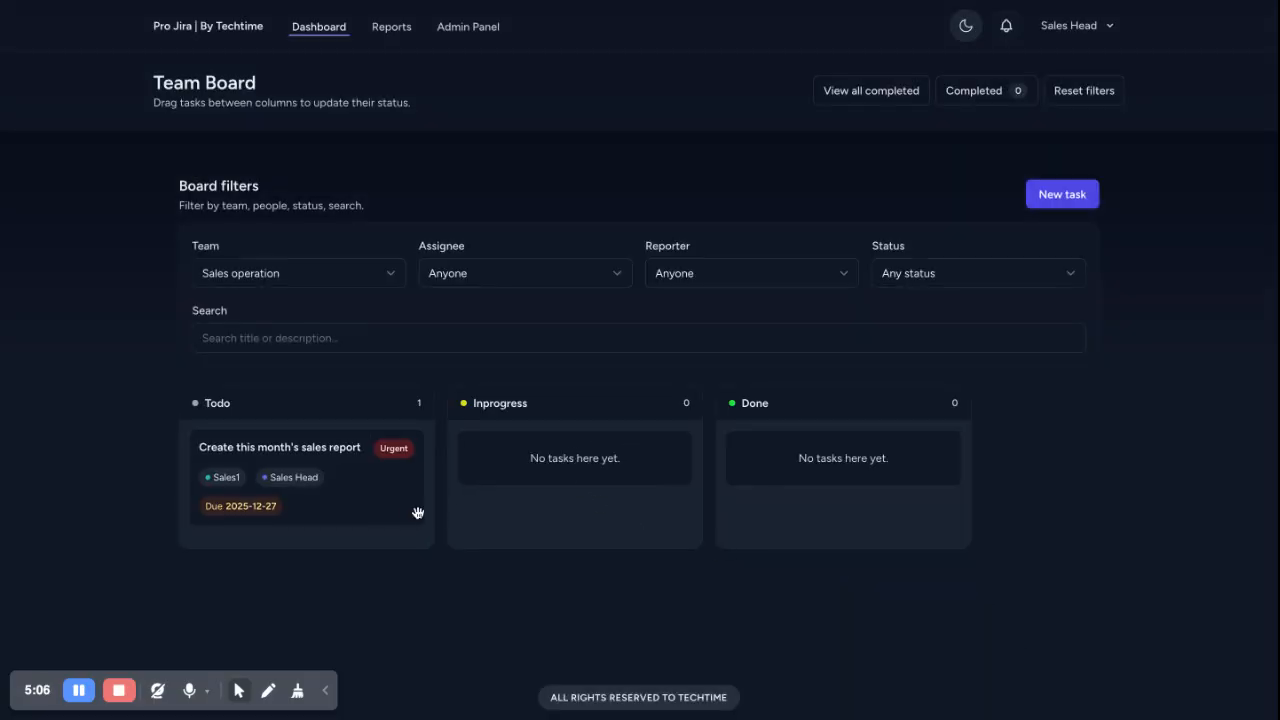
click(1068, 28)
Log out of the Sales Head account and sign in with the Sales1 user's e-mail and password
click(1026, 96)
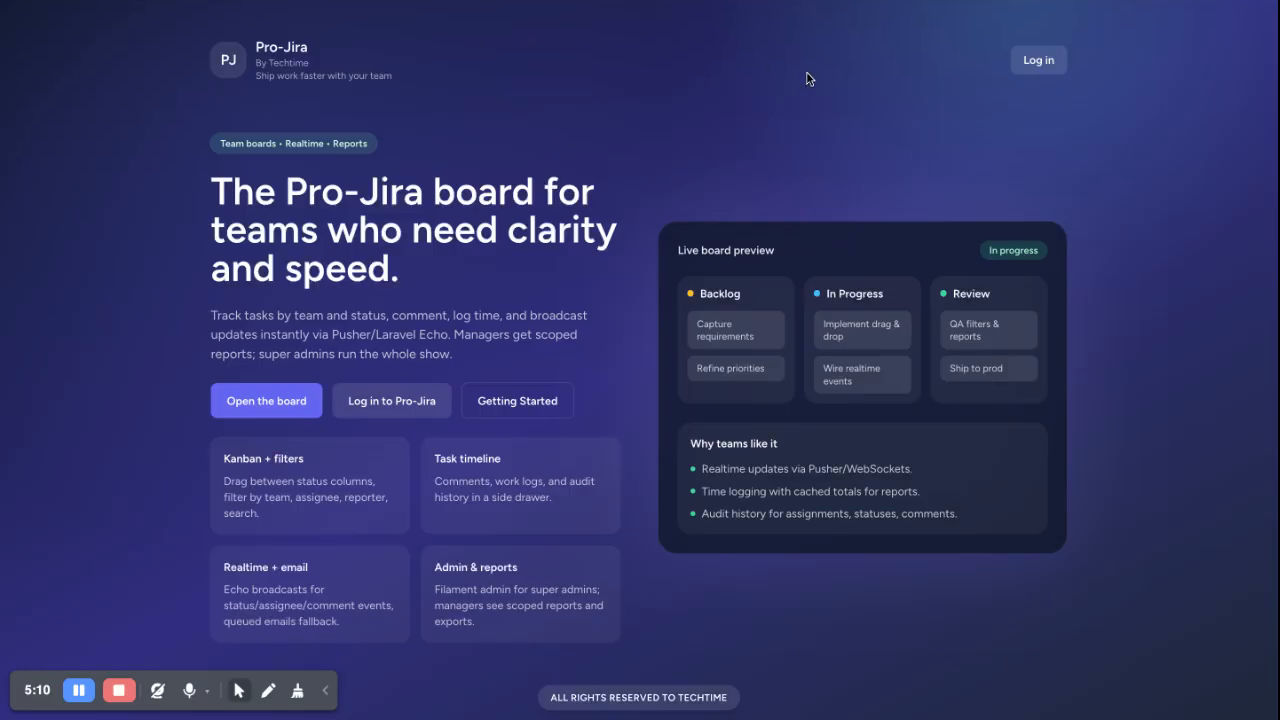
click(1047, 73)
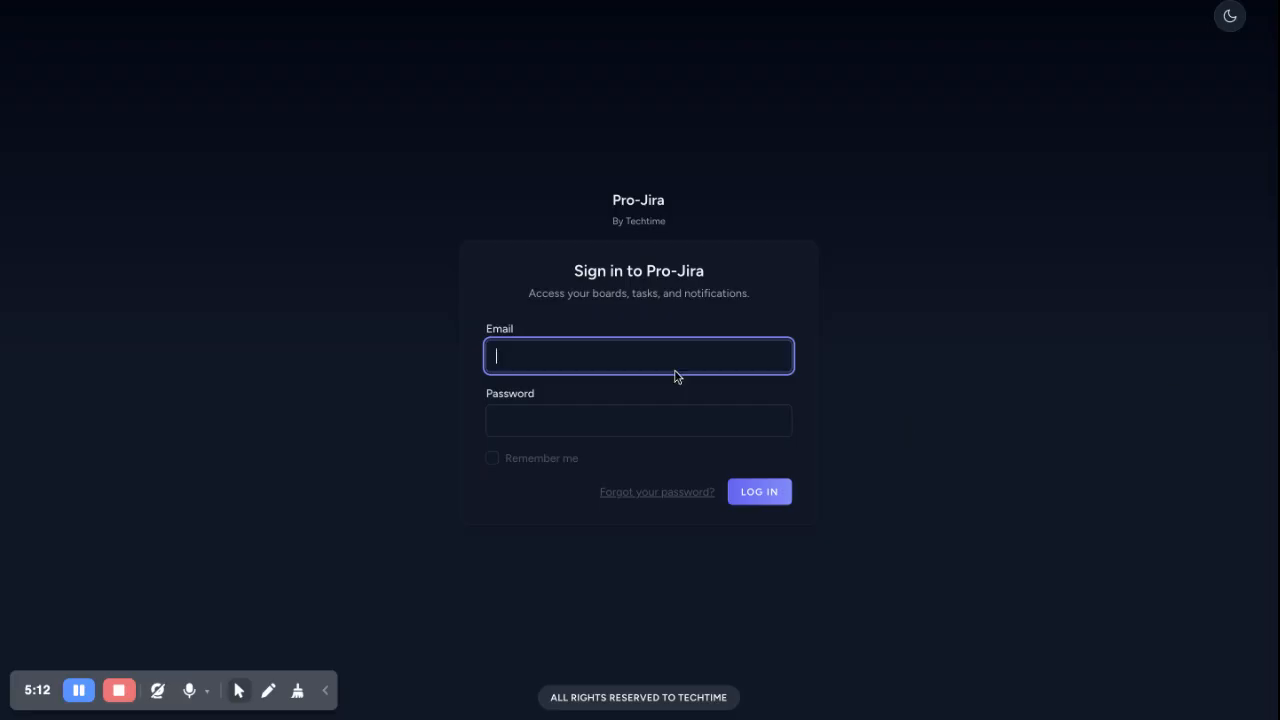
key(Tab)
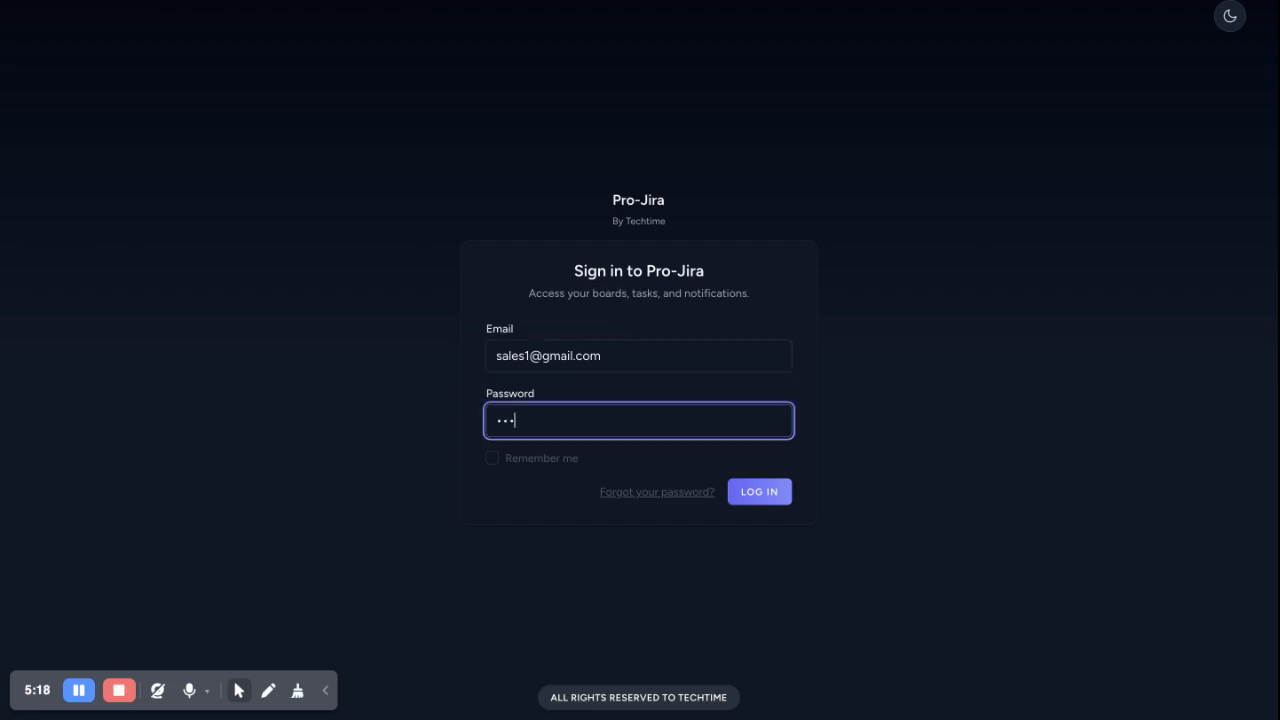
key(Return)
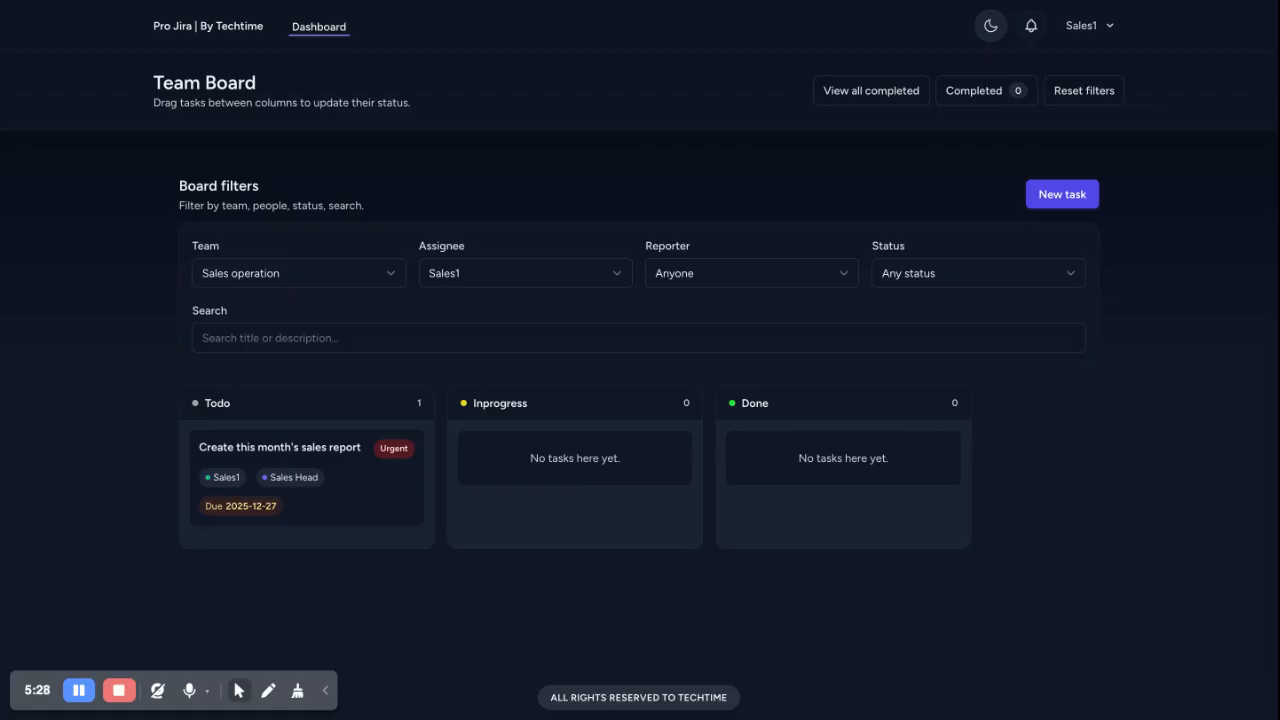
Post the comment 'Ok bosss' on the sales report task
click(341, 476)
click(706, 580)
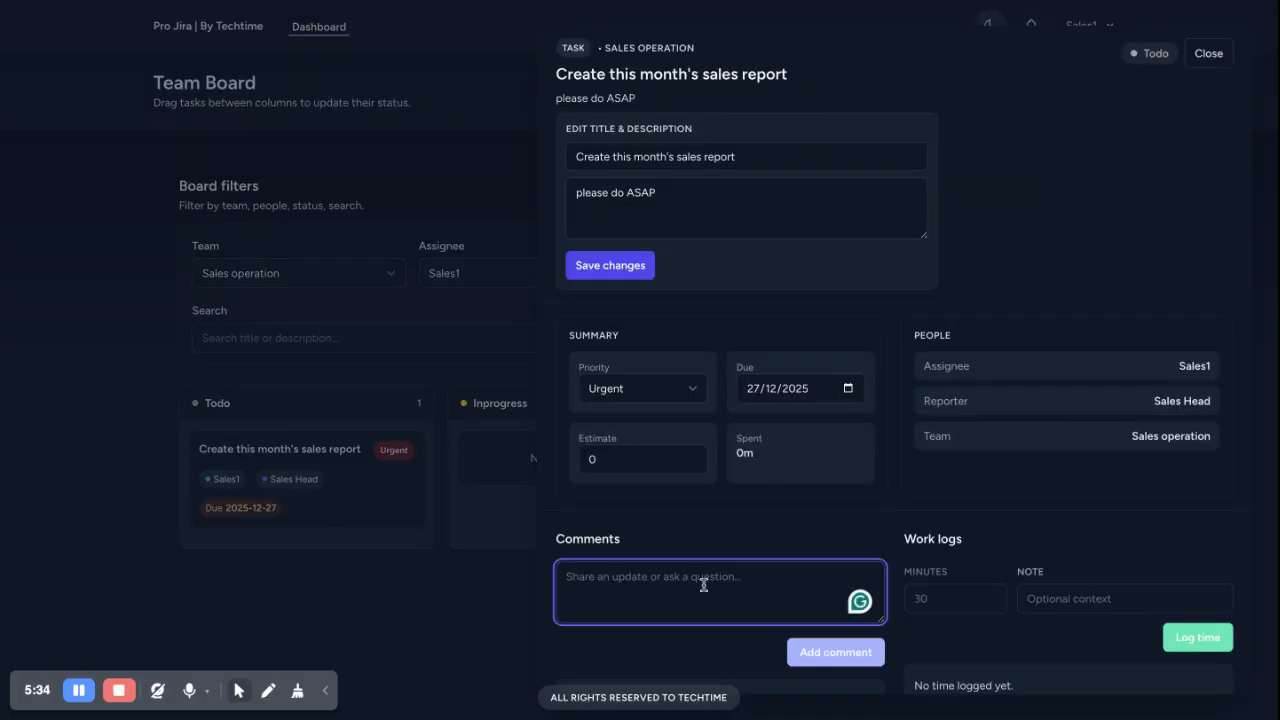
text(Ok bosss)
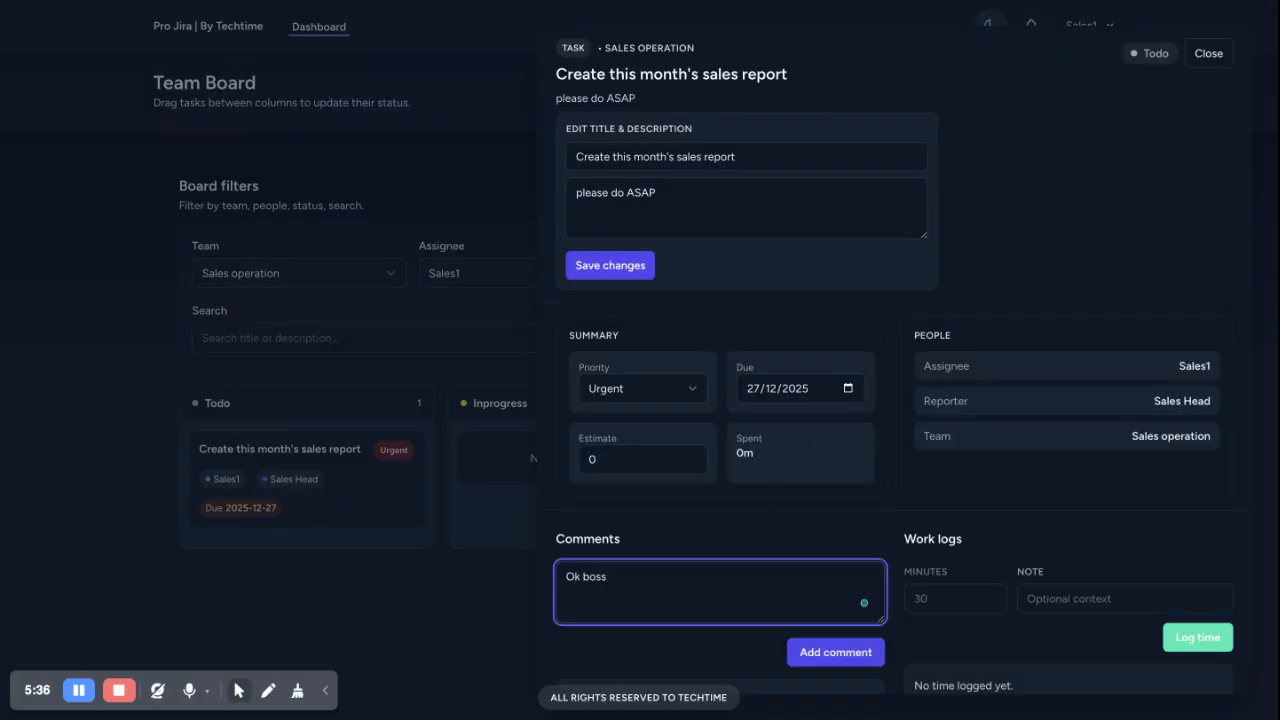
click(855, 660)
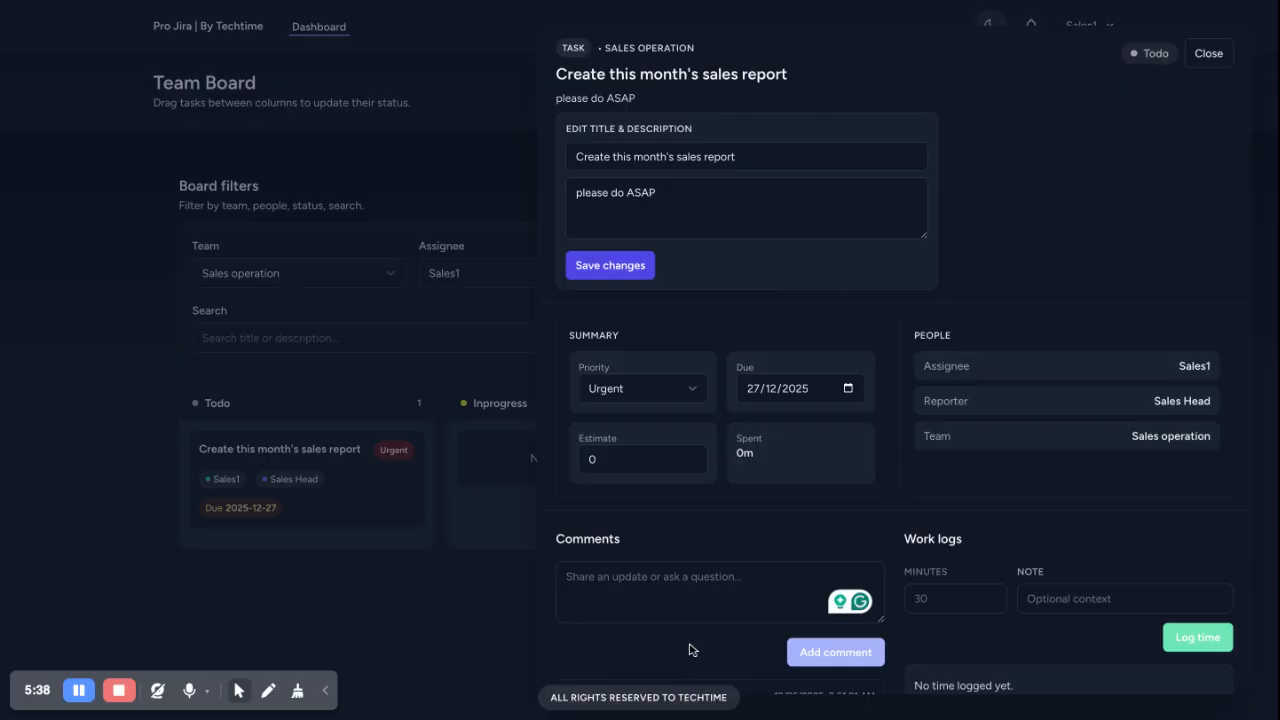
scroll(690, 650, down, 2)
scroll(834, 566, up, 2)
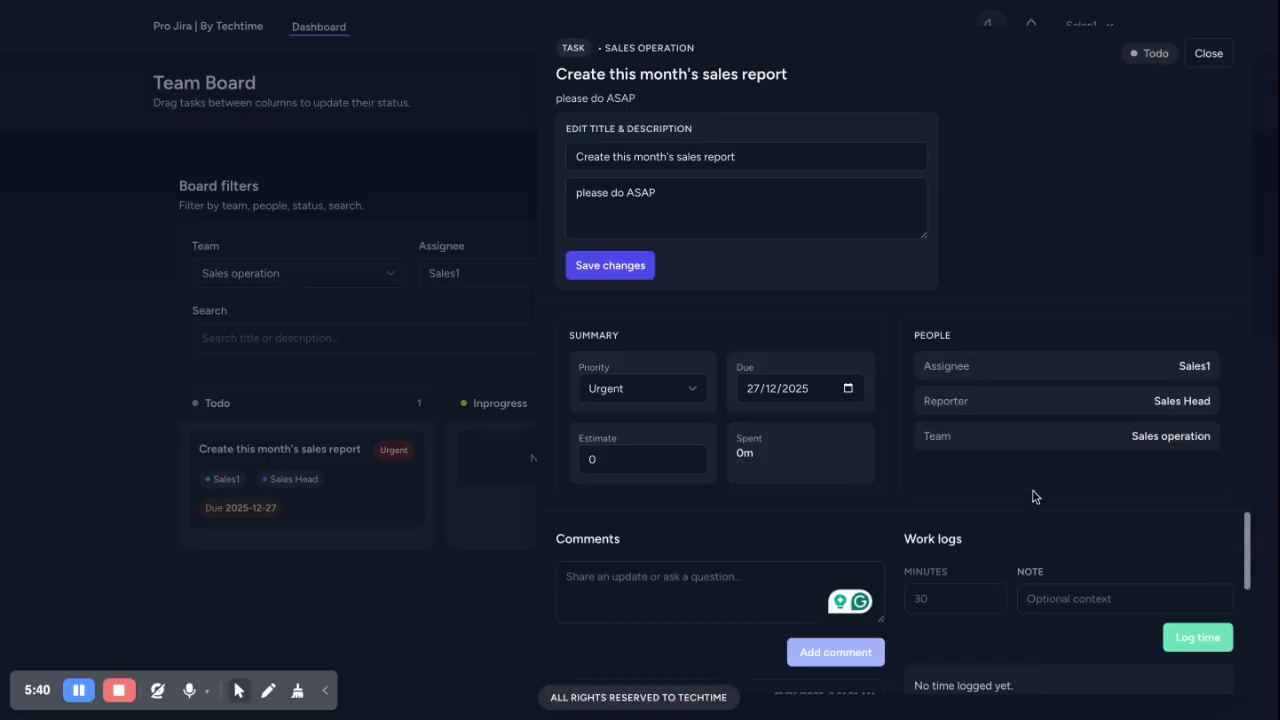
click(1208, 55)
Drag the sales report task into Done and confirm its status
drag(372, 460, 843, 480)
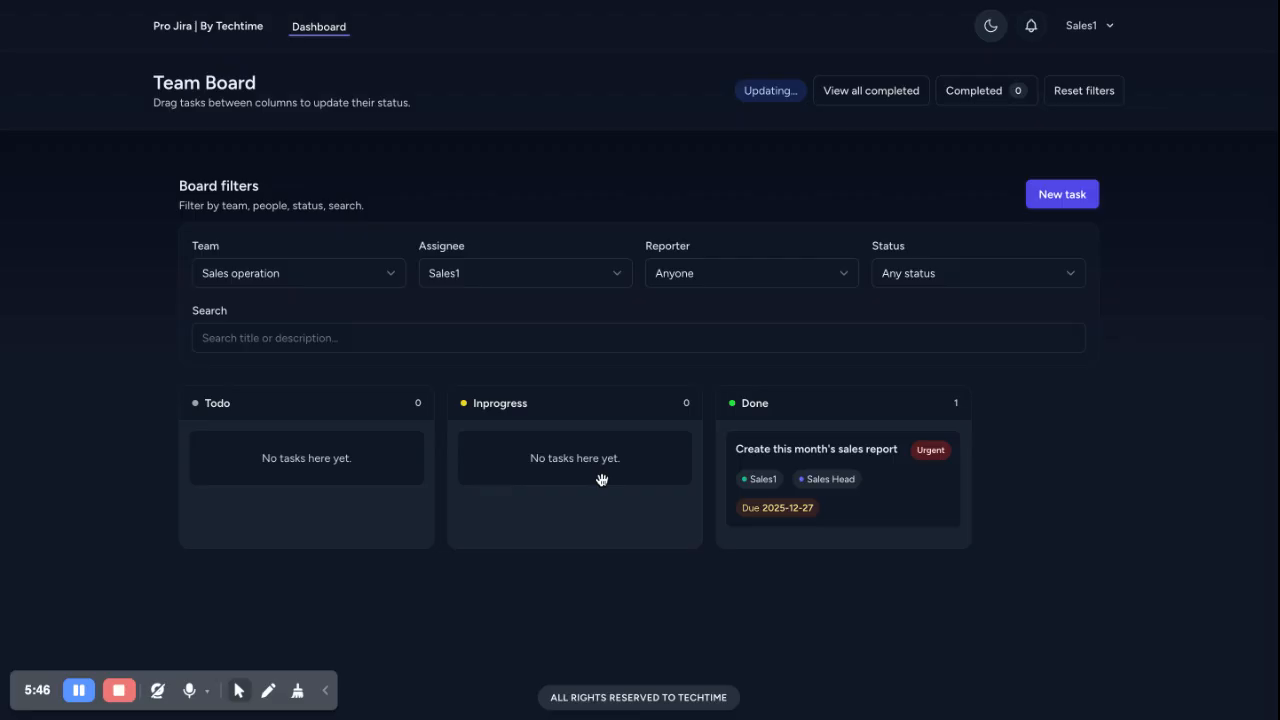
click(876, 465)
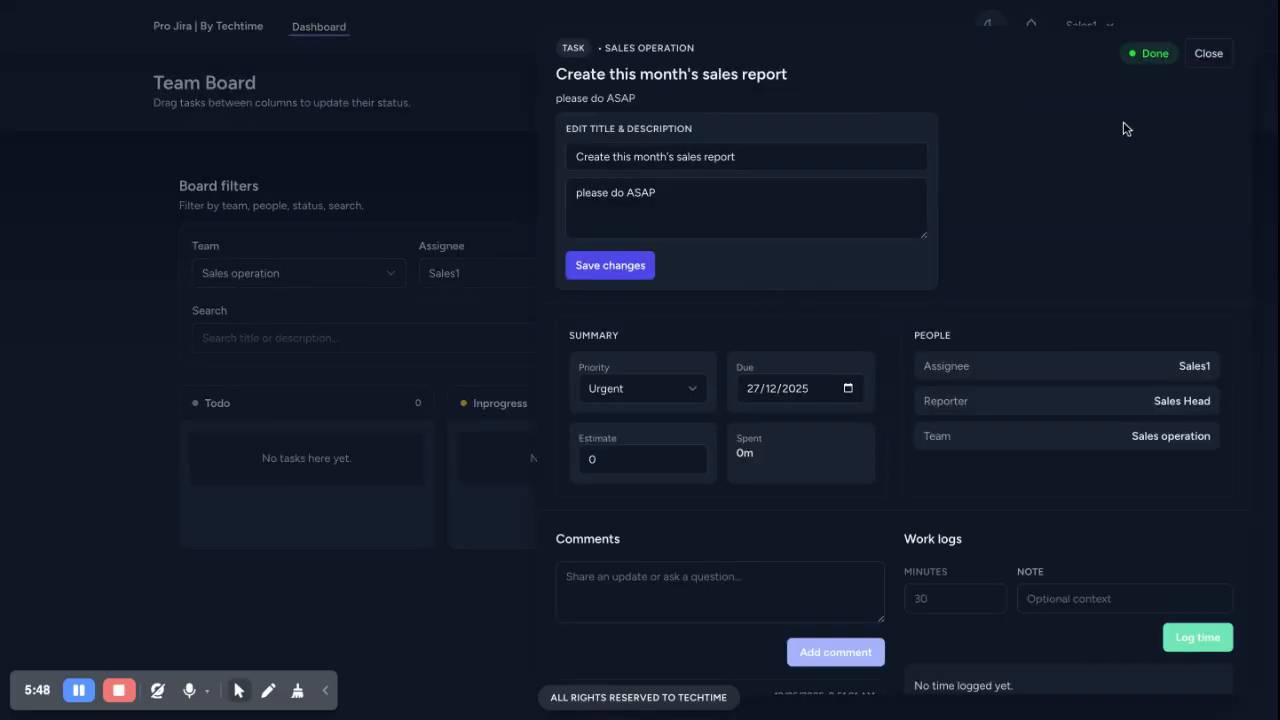
click(1208, 53)
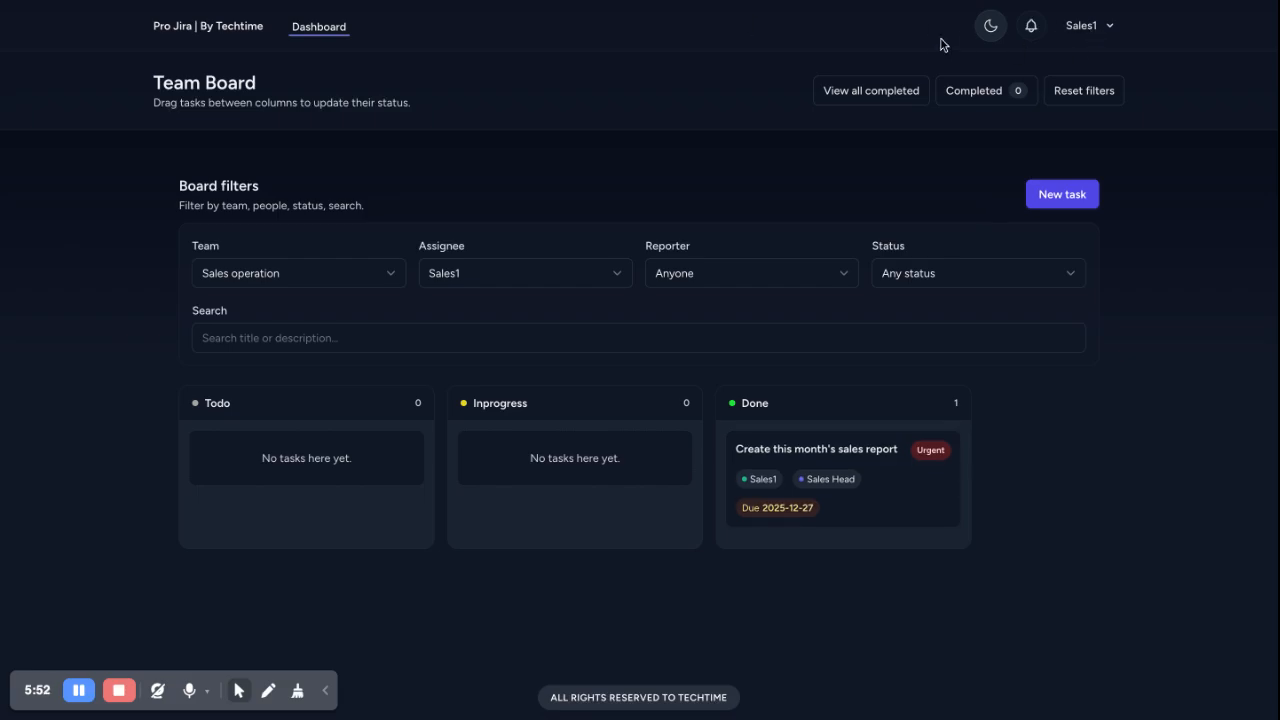
Sign out of Sales1 and sign in with the sales head's e-mail and password
click(1095, 27)
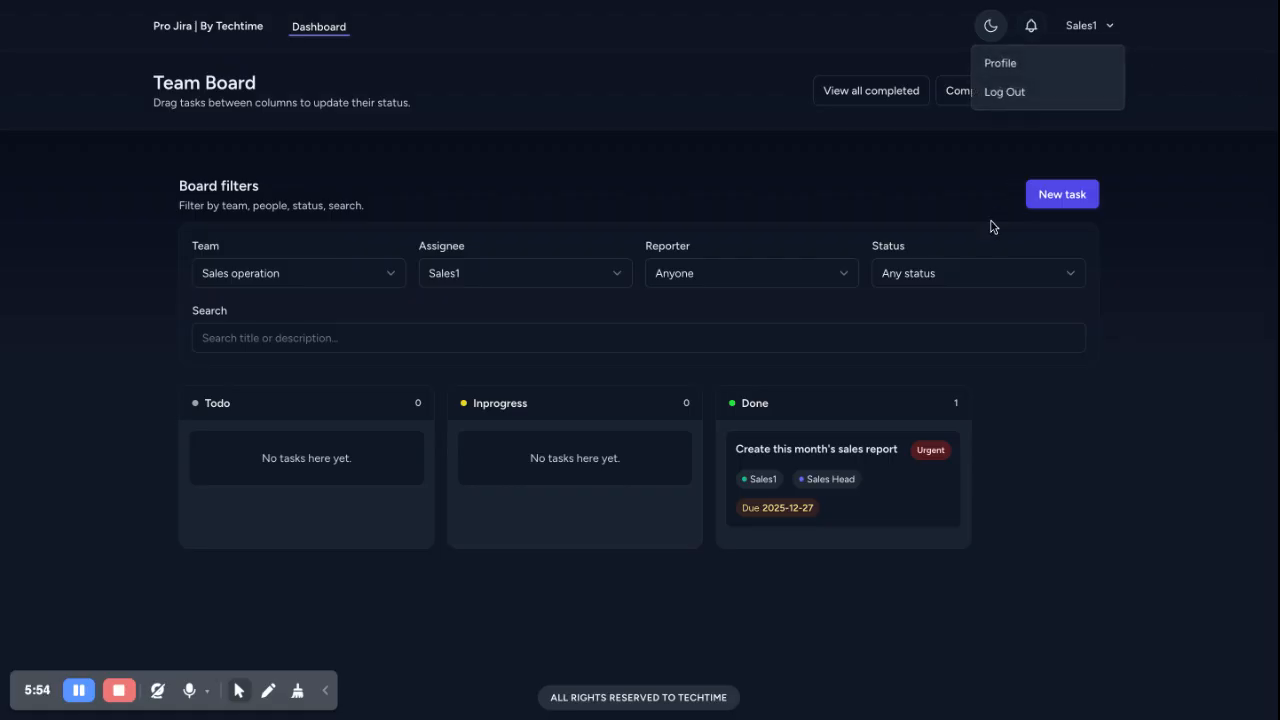
click(1024, 90)
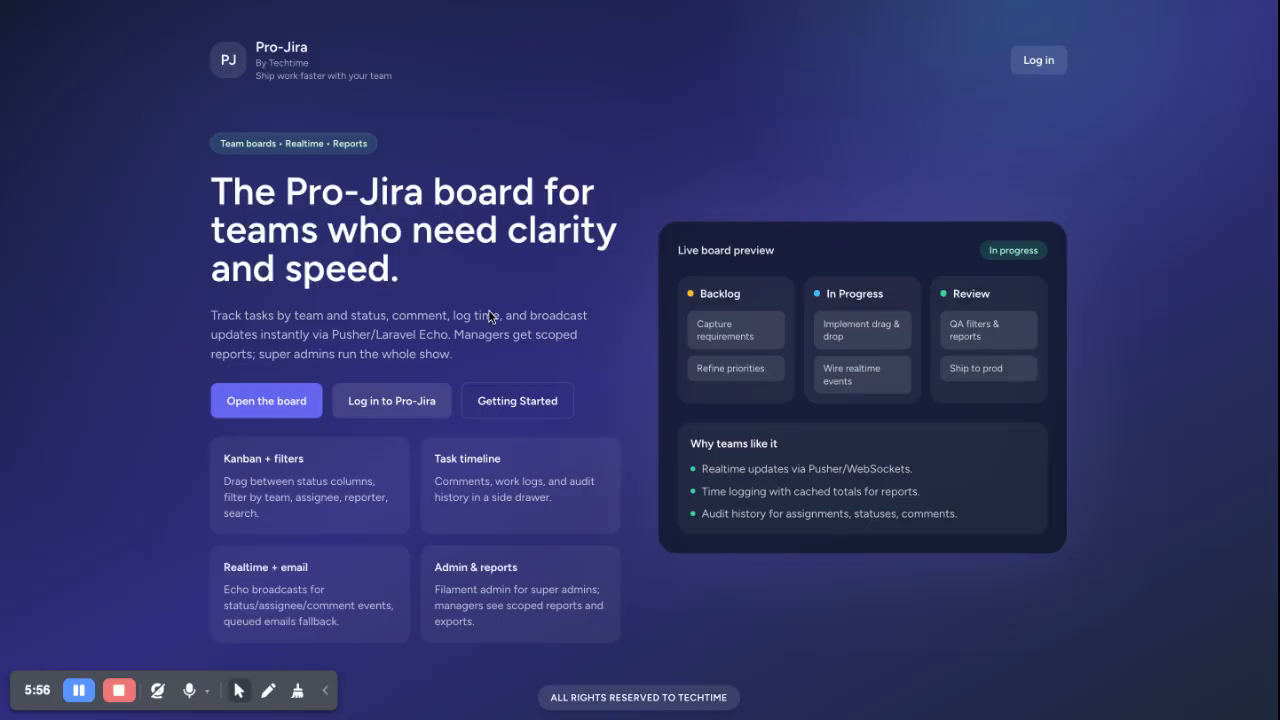
click(1037, 60)
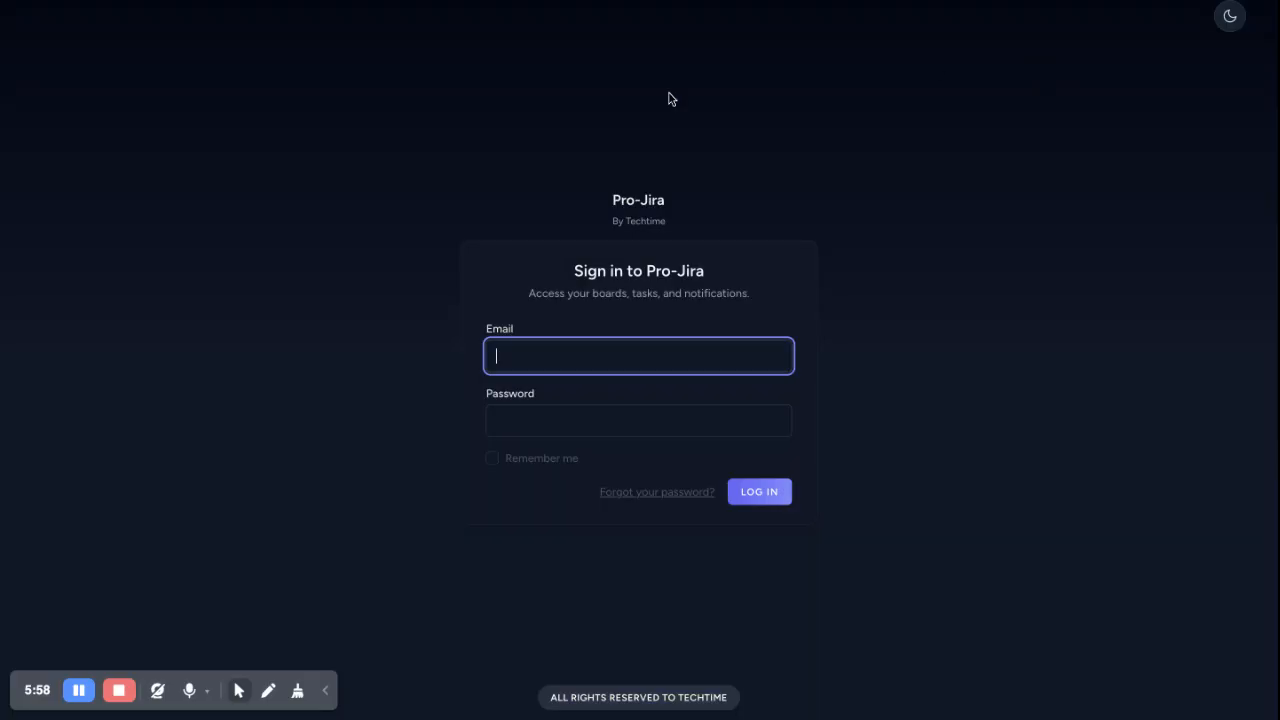
key(Tab)
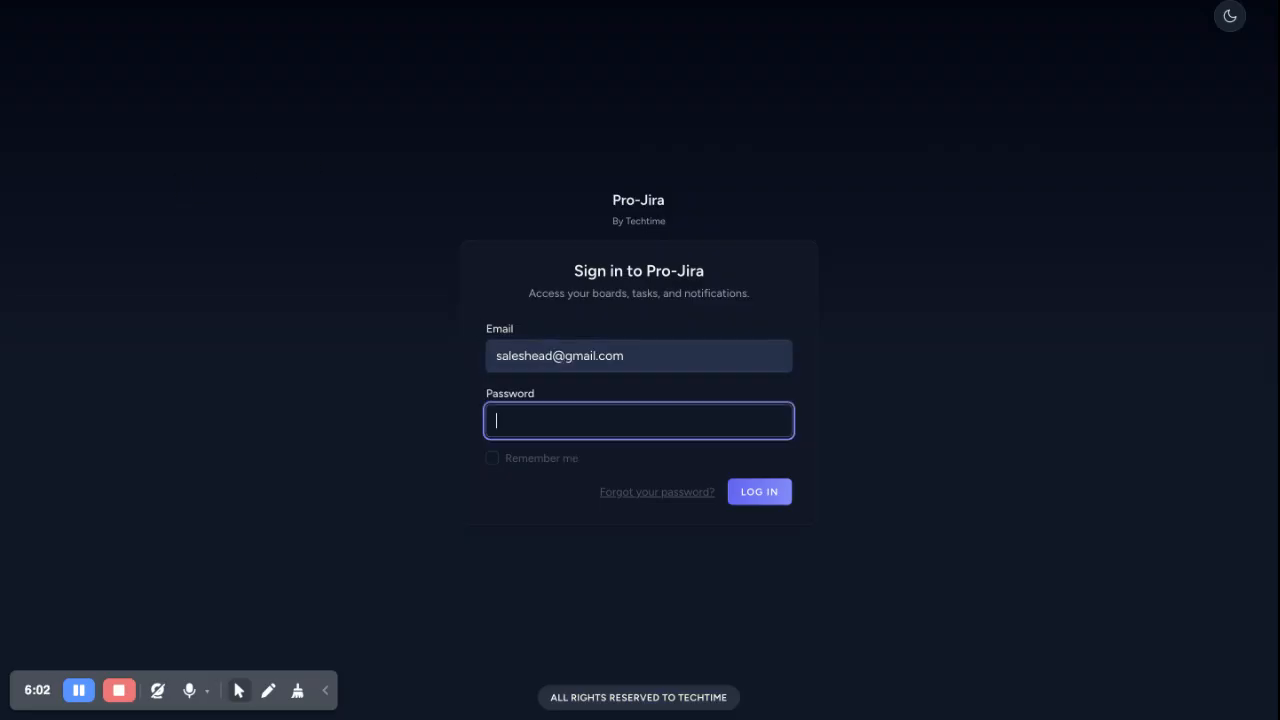
key(Return)
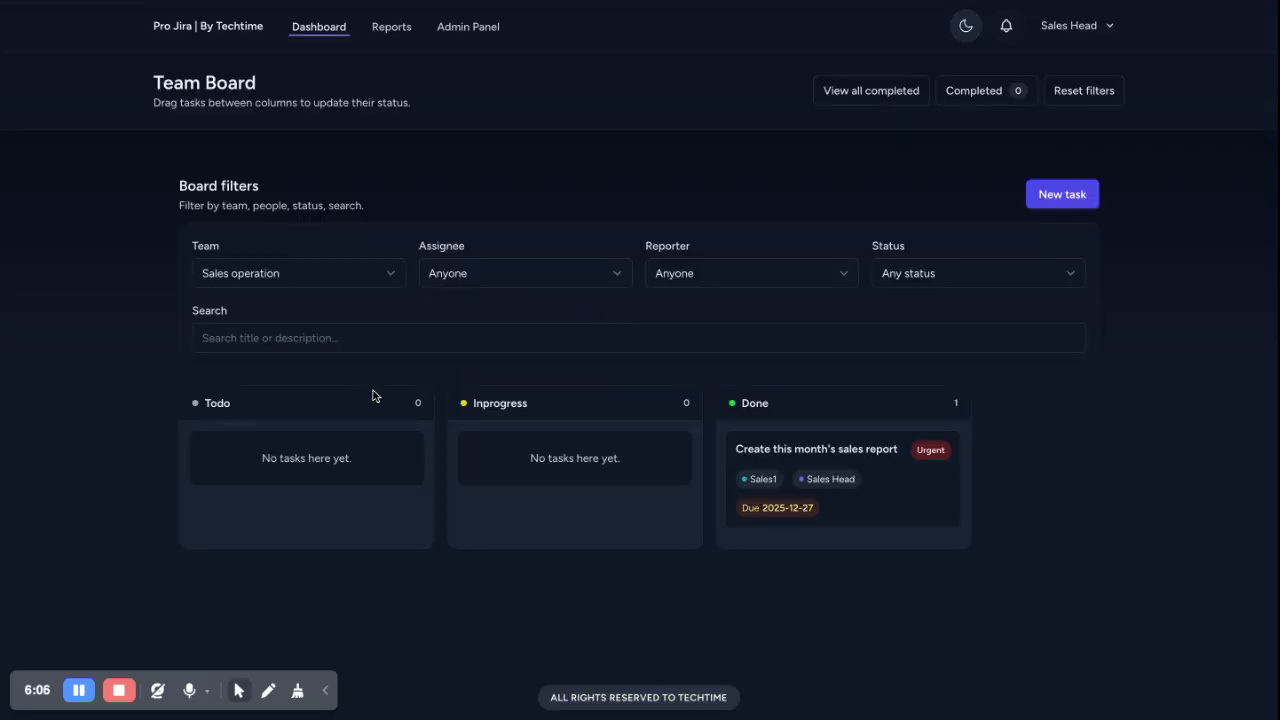
Mark the sales report task completed and open the full completed tasks page
click(748, 448)
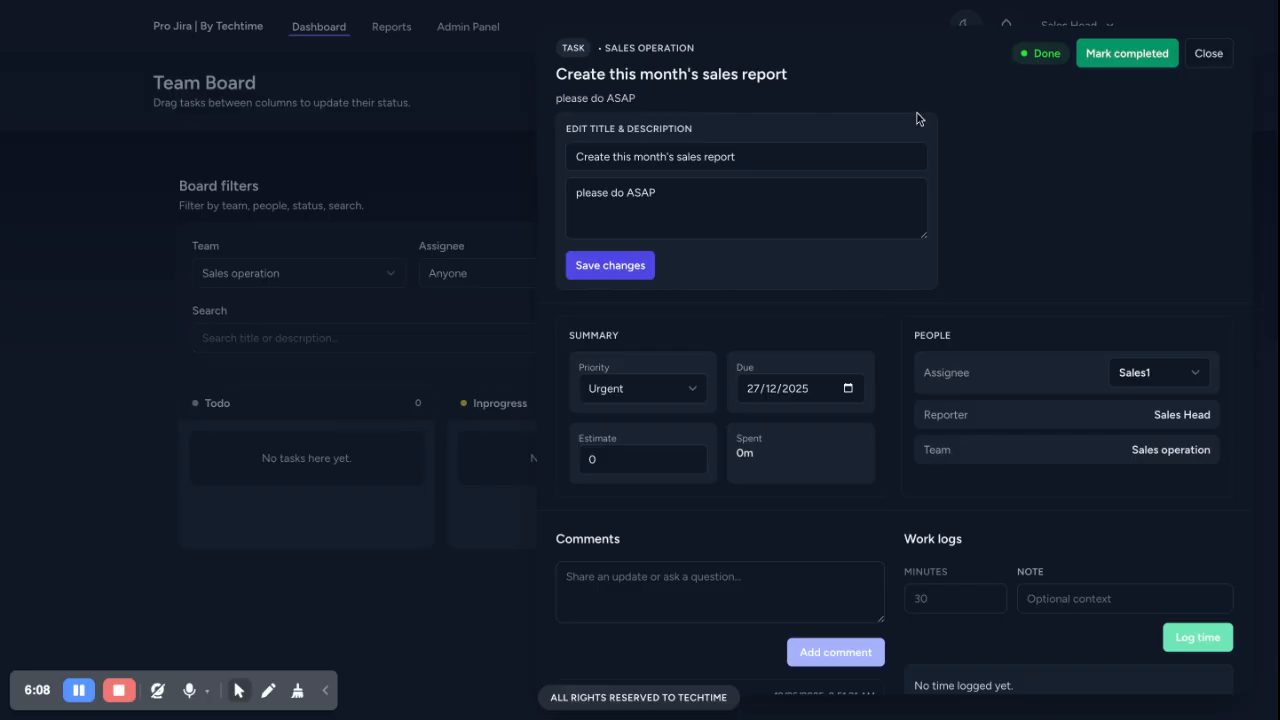
click(1134, 63)
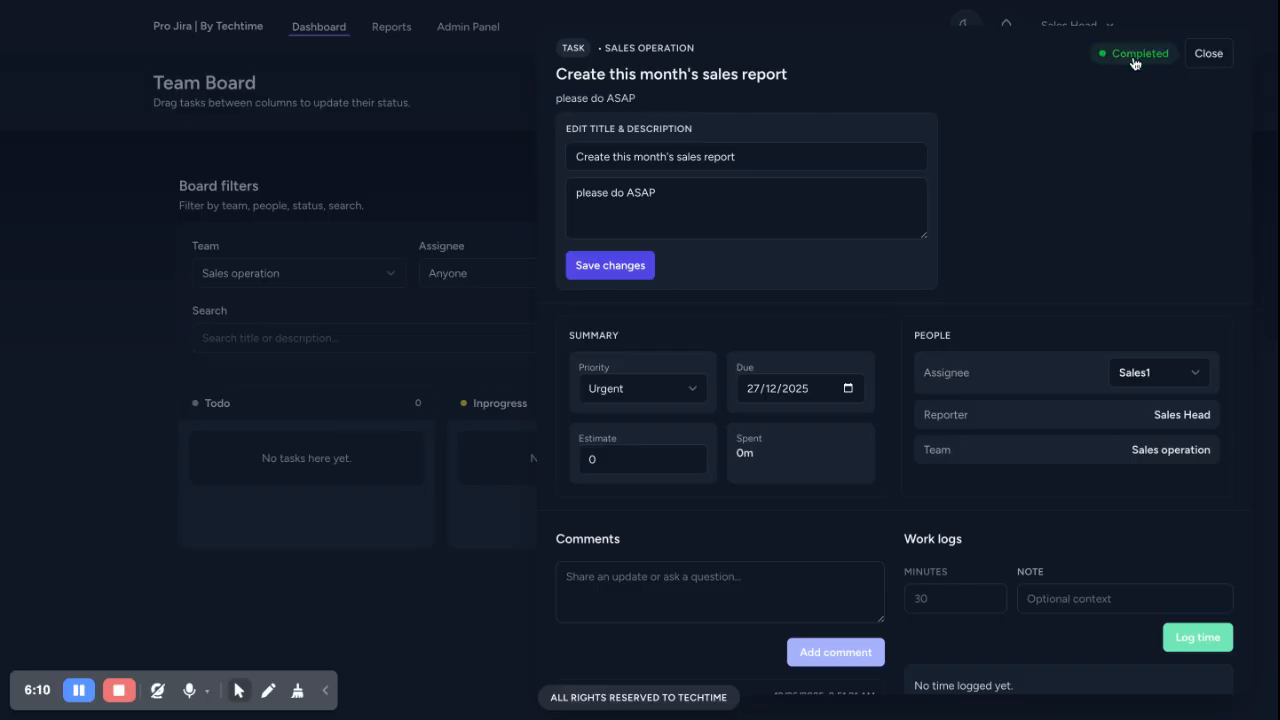
click(1200, 60)
click(972, 92)
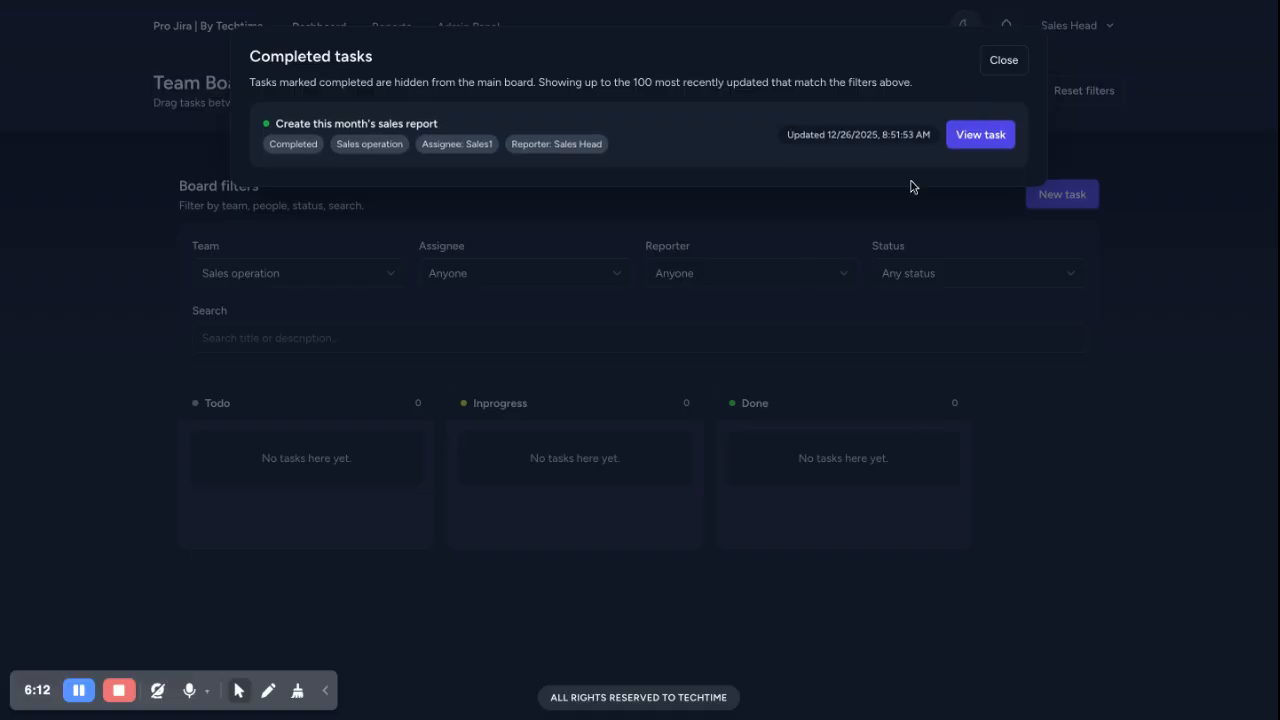
click(1000, 62)
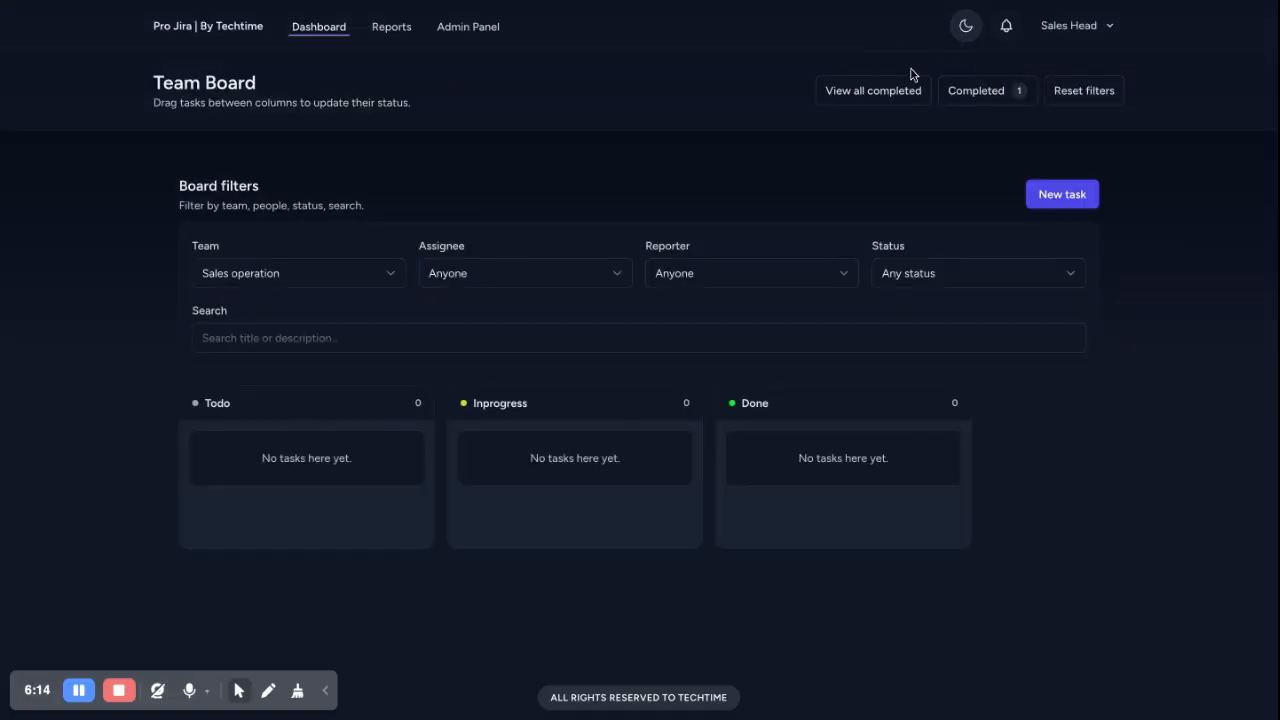
click(913, 91)
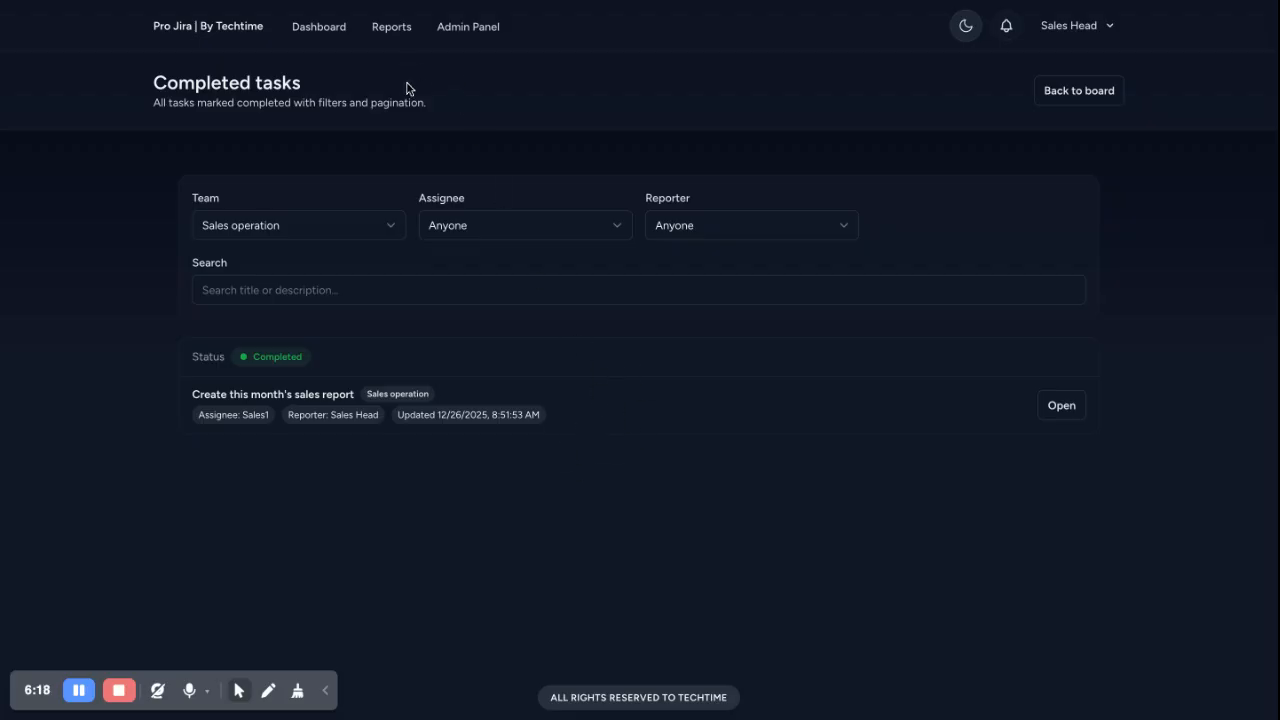
click(474, 32)
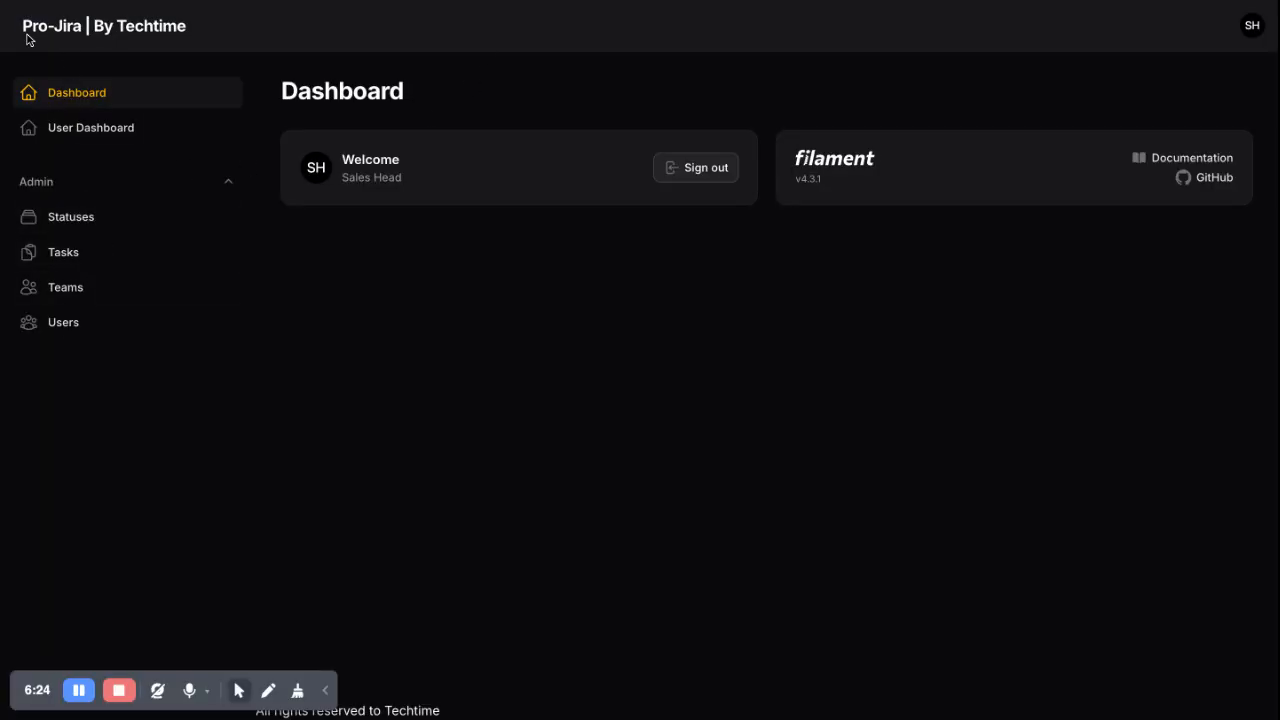
click(60, 287)
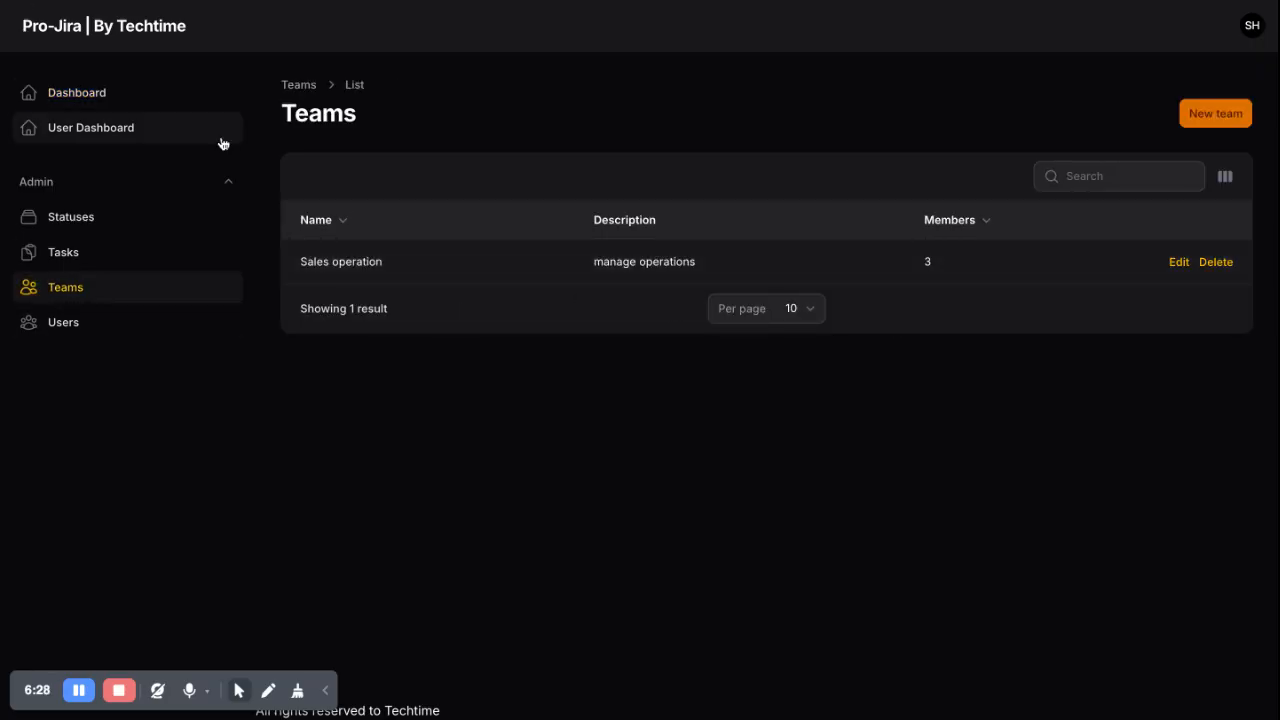
click(5, 5)
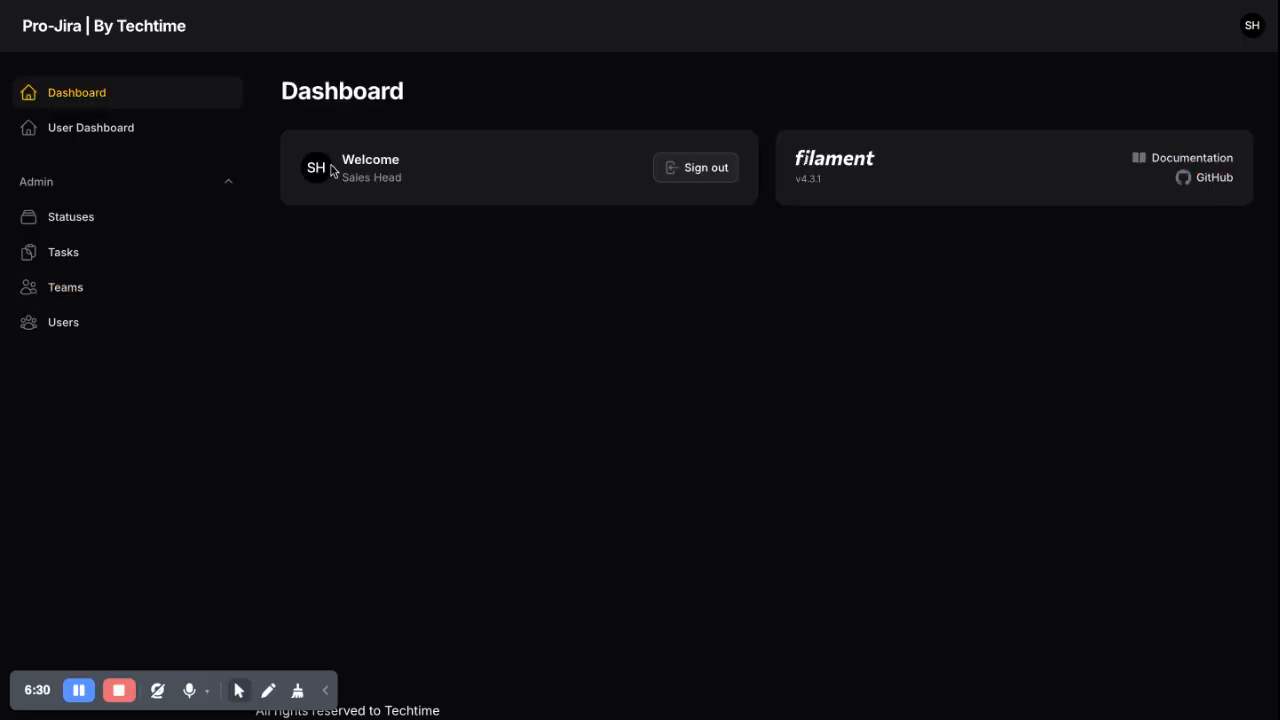
click(23, 3)
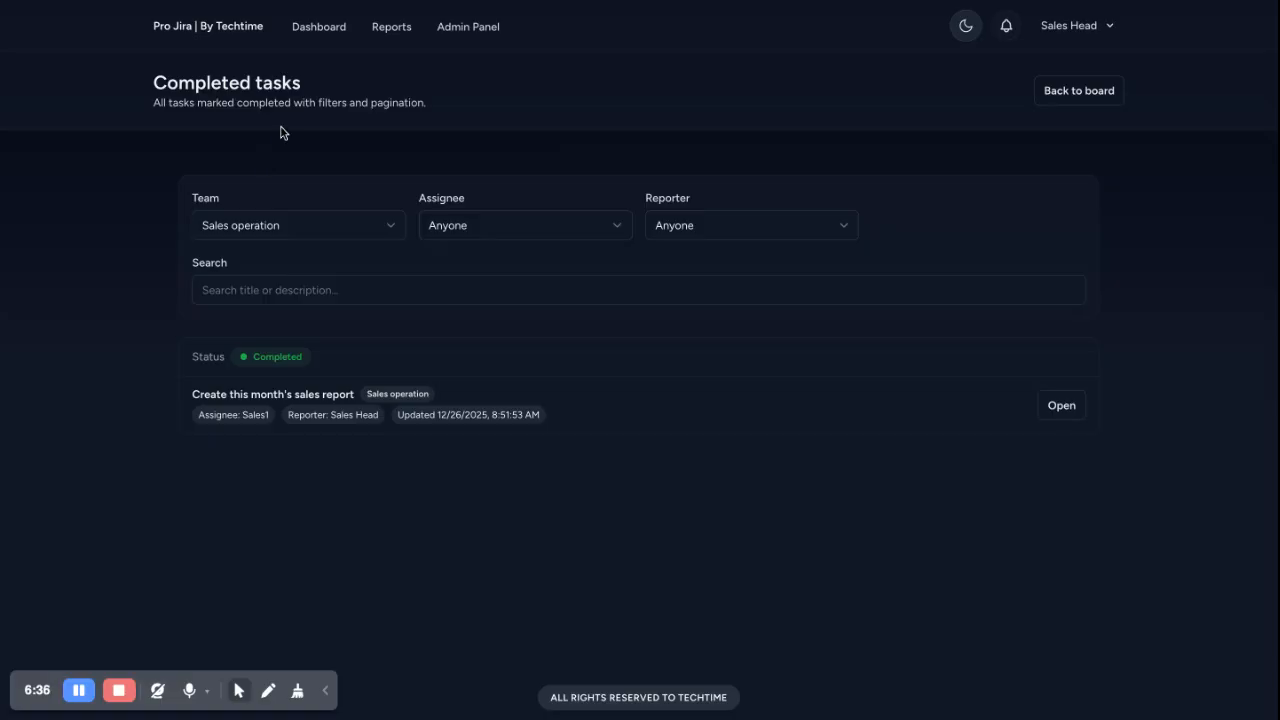
Scroll the Reports tables with Sales operation's one completed task, then go back to the Team Board
click(393, 29)
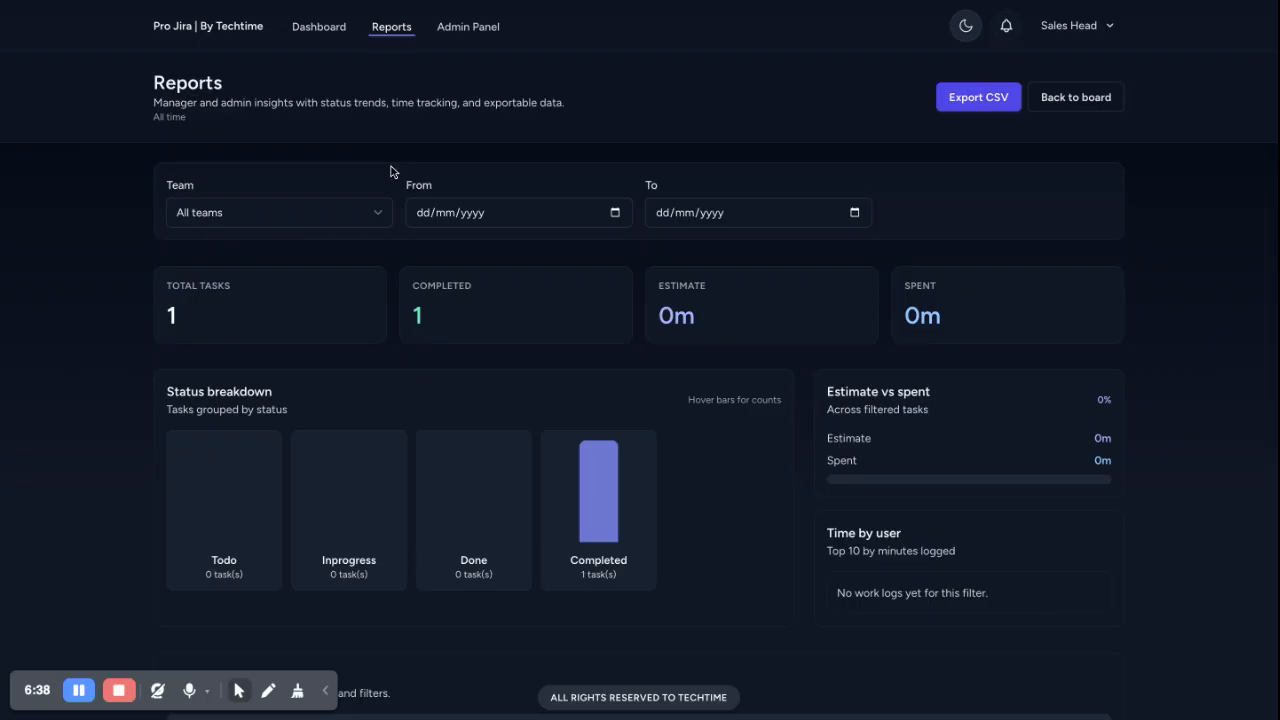
scroll(587, 386, down, 3)
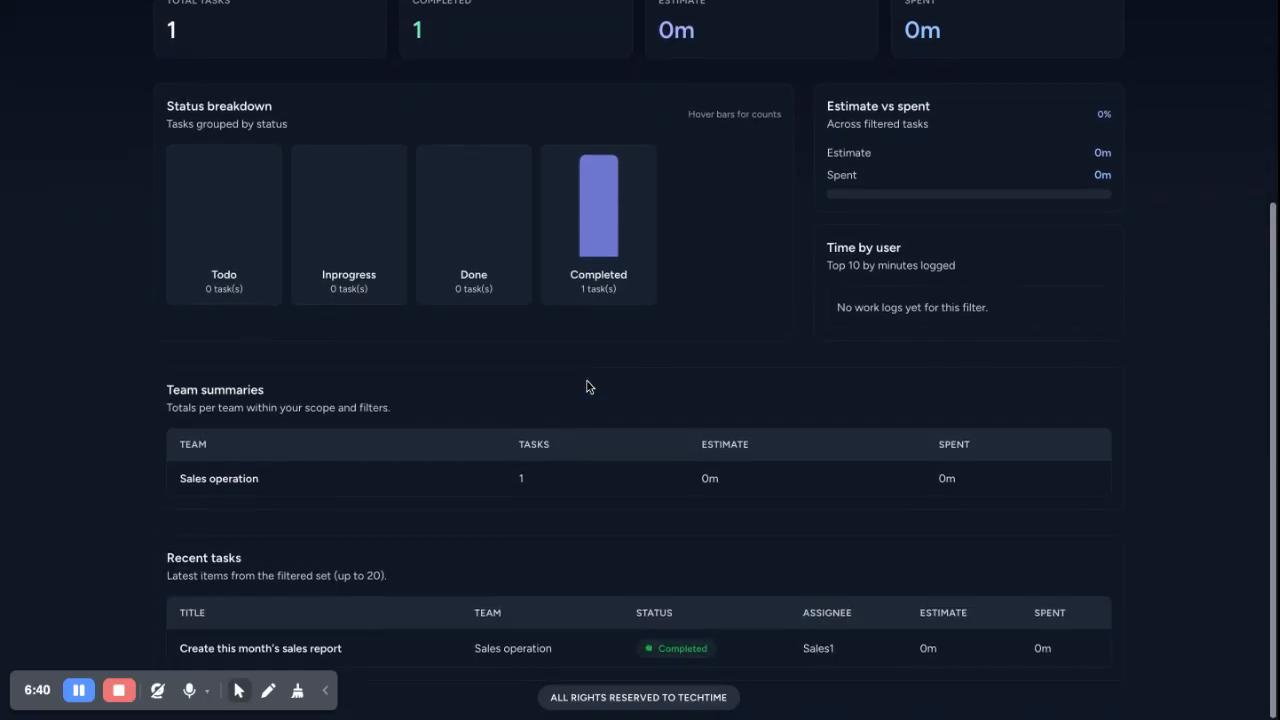
scroll(588, 386, up, 3)
scroll(588, 386, down, 3)
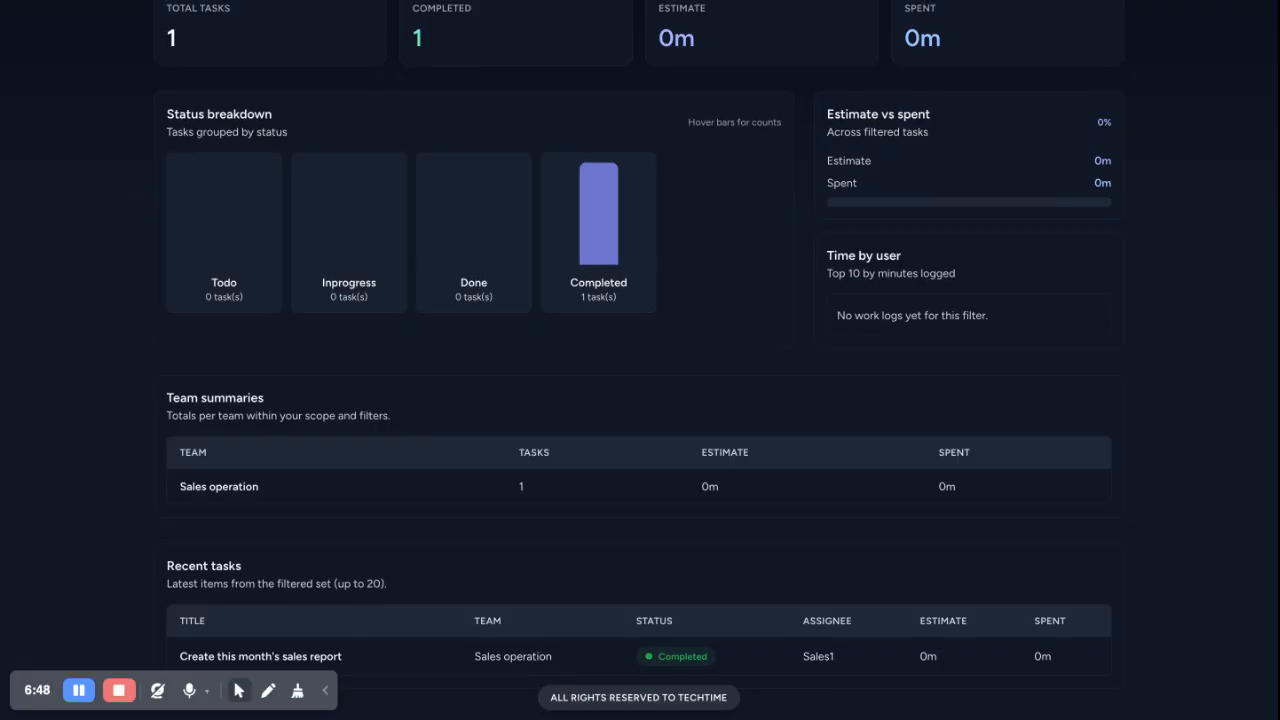
scroll(640, 360, up, 3)
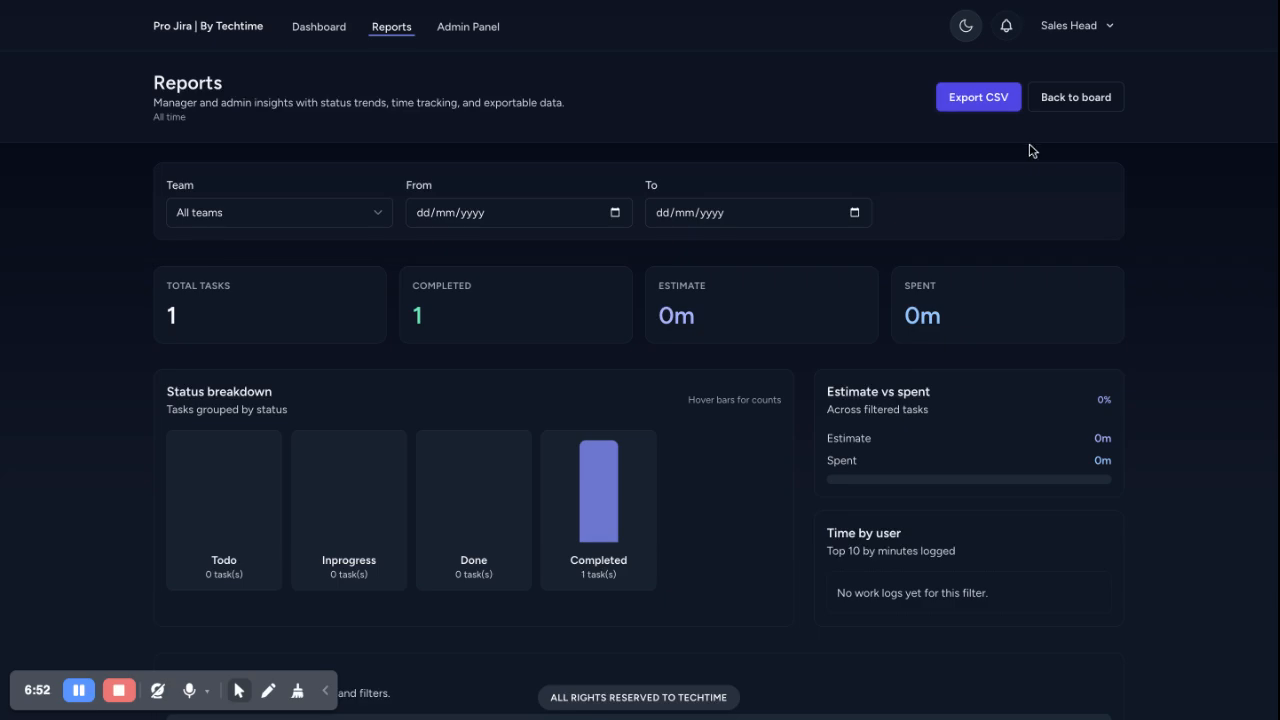
click(231, 33)
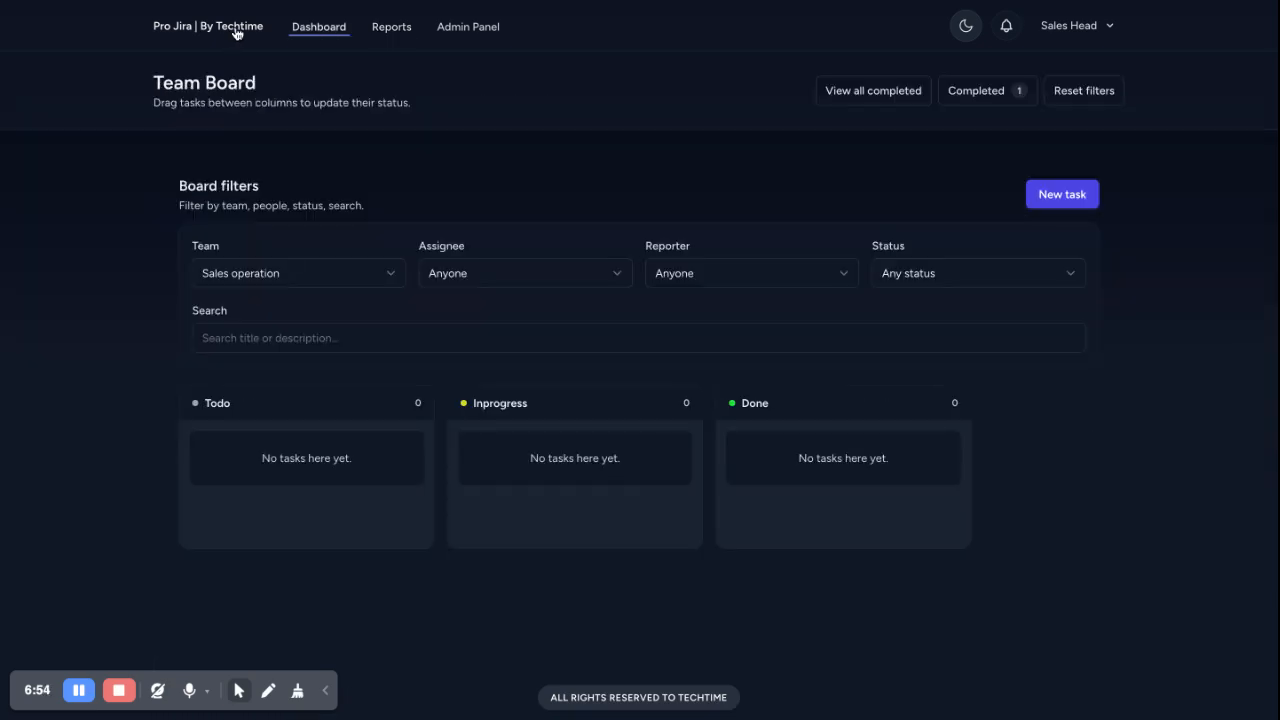